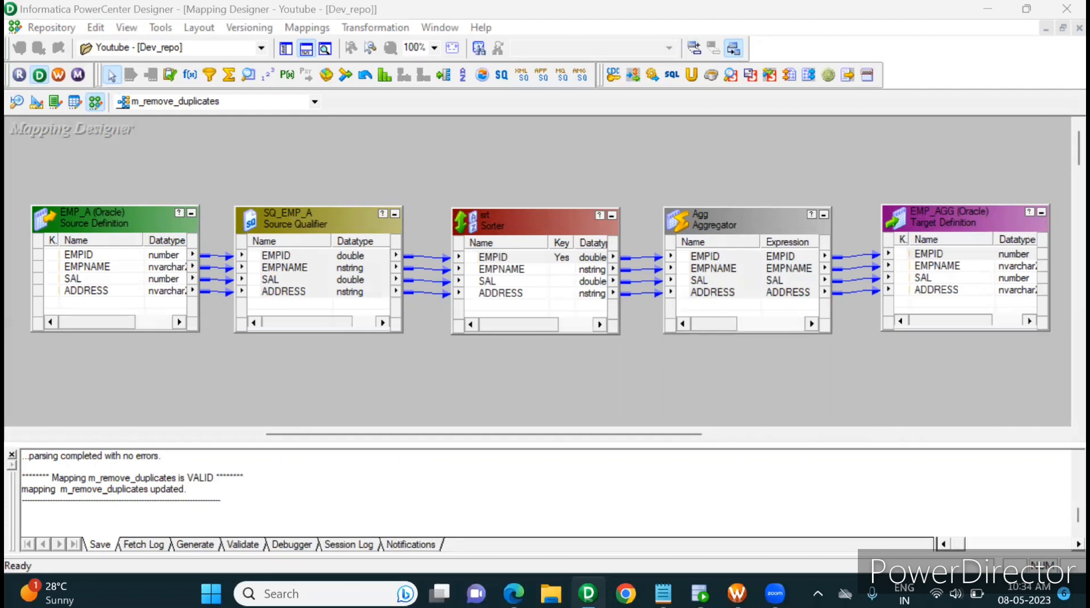
Switch to Oracle SQL Developer and examine the duplicate records in rows 1 and 2 of the SOURCE connection's emp_A query result
left_click(700, 593)
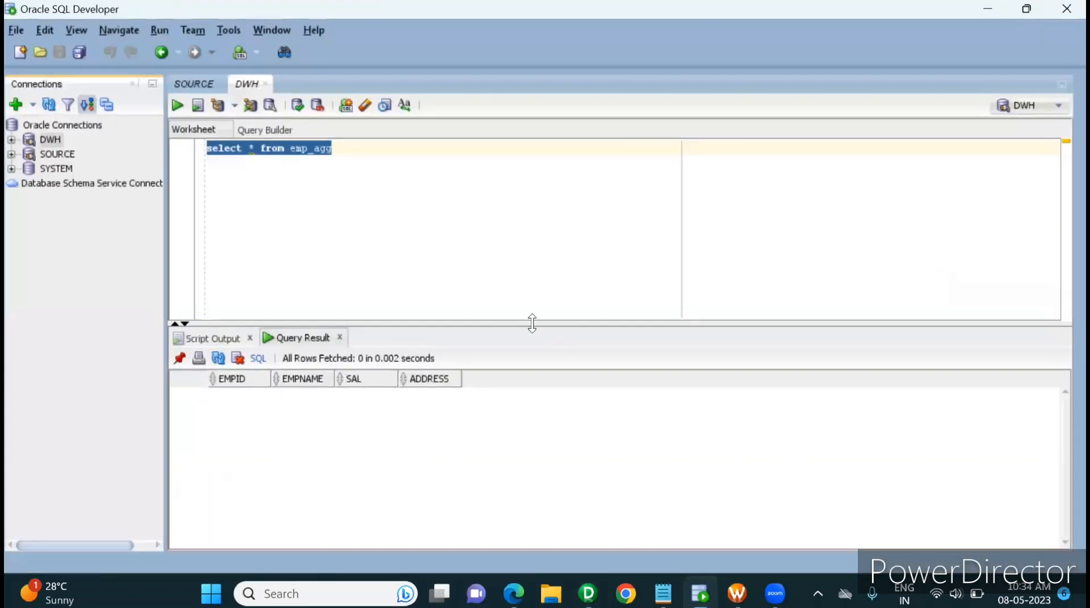
left_click(209, 84)
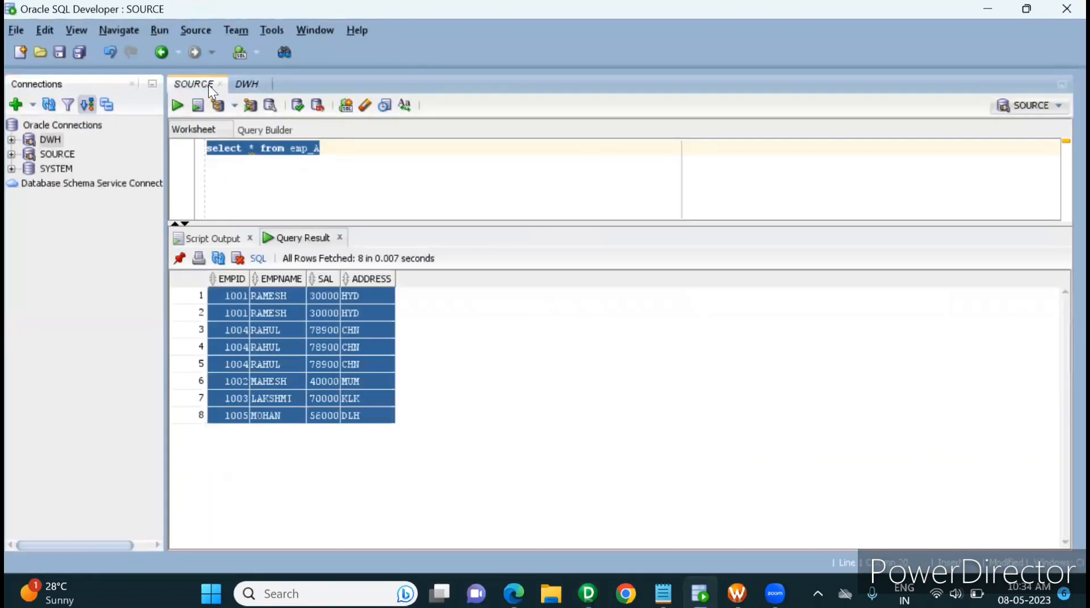
left_click(261, 375)
left_click(241, 299)
mouse_move(242, 299)
left_mouse_down()
mouse_move(401, 318)
mouse_move(236, 298)
left_mouse_up()
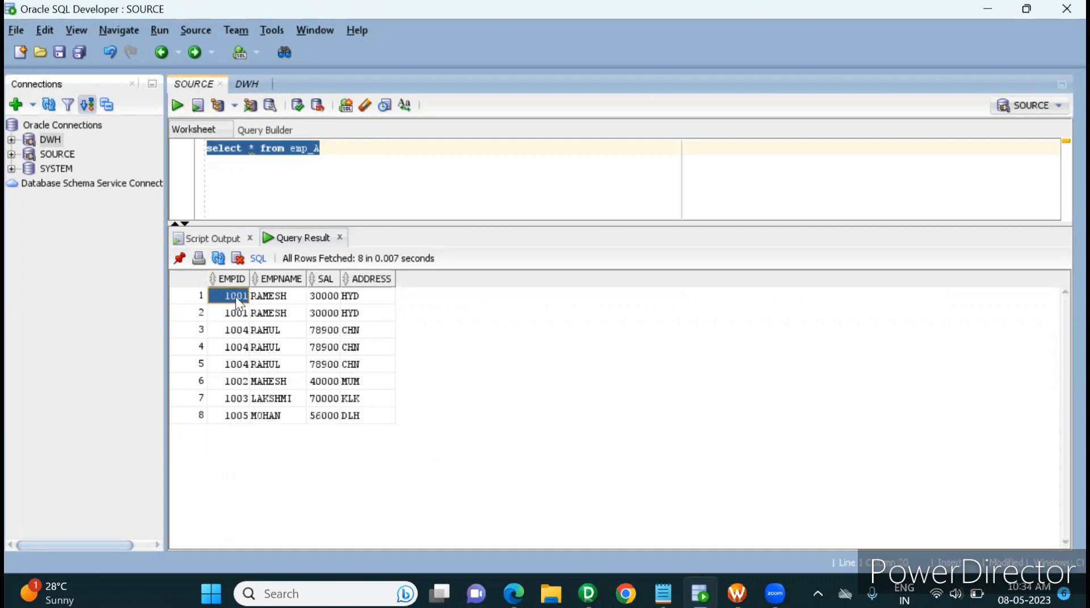
key("shift+Right")
key("shift+Right")
key("shift+Right")
key("shift+Down")
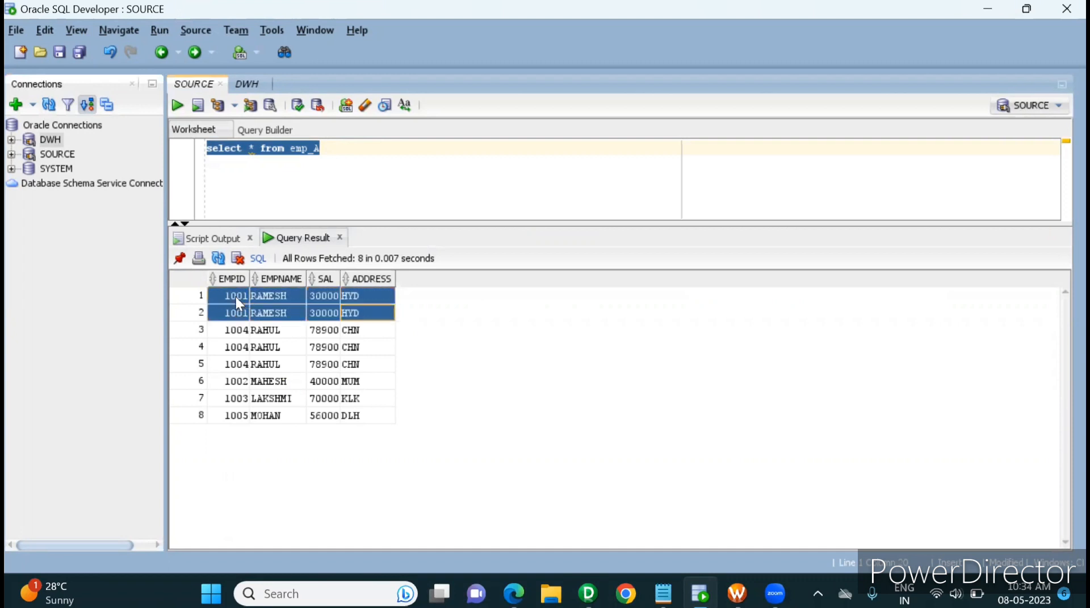
left_click(284, 312)
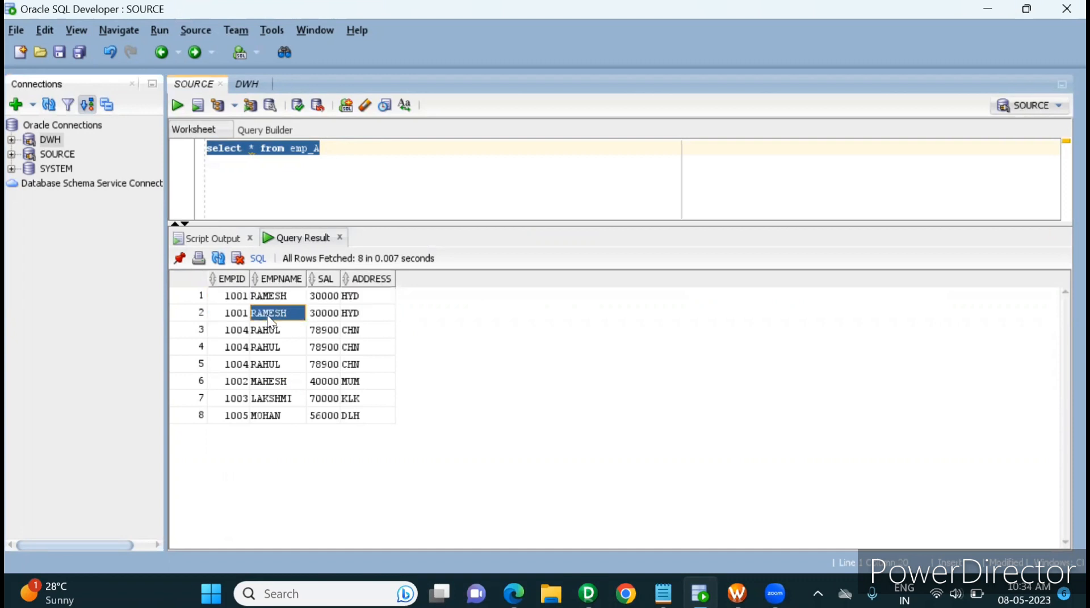
left_click_drag(235, 312, 360, 306)
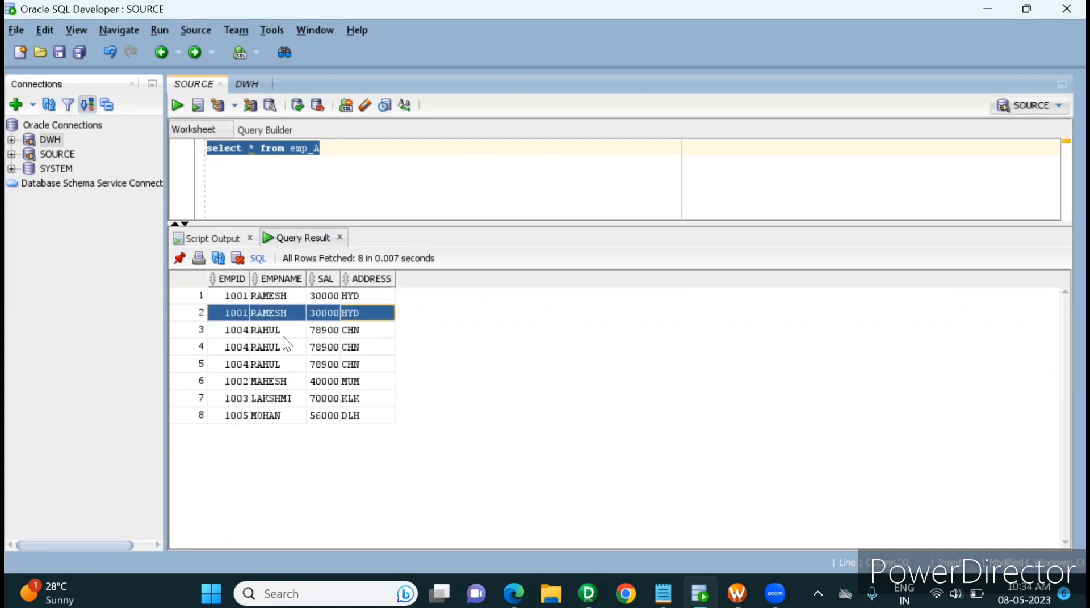
Examine the repeated records in rows 3 to 5 of the emp_A query result
left_click_drag(235, 335, 343, 366)
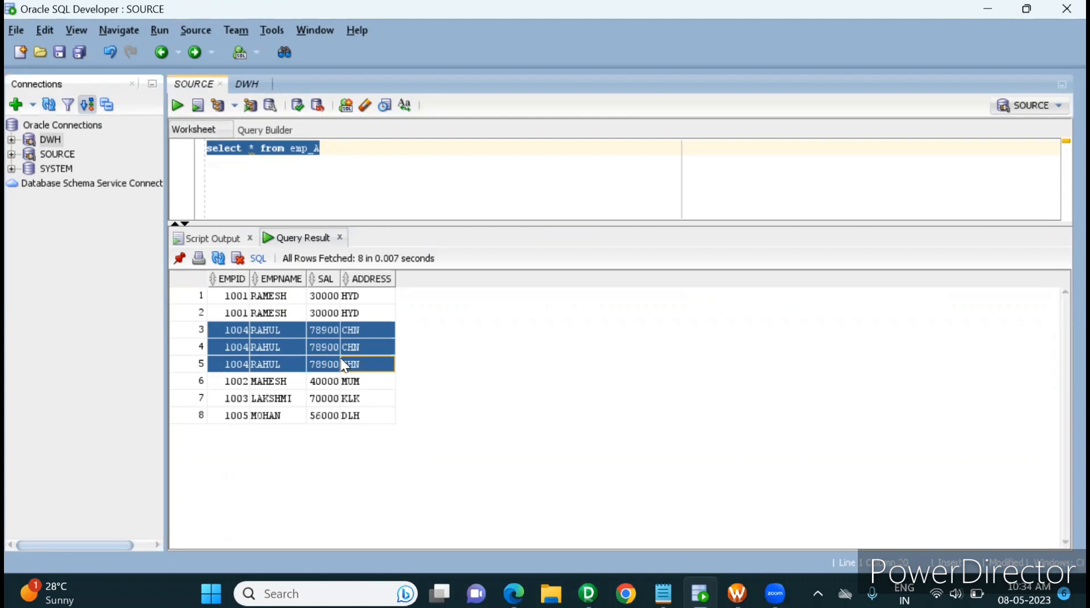
left_click(343, 365)
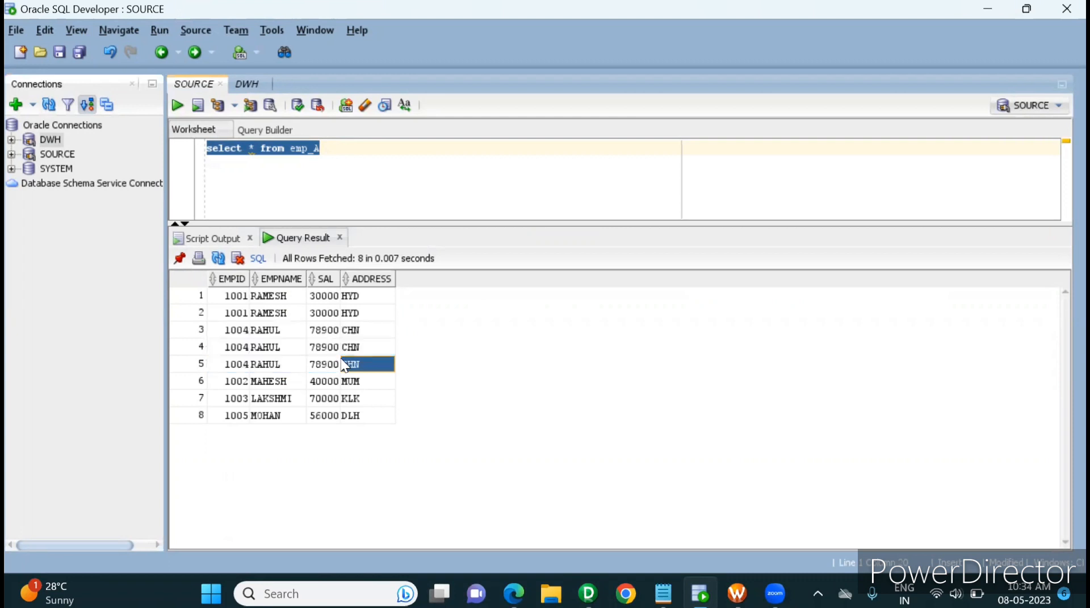
left_click(229, 346)
left_click_drag(229, 347, 397, 365)
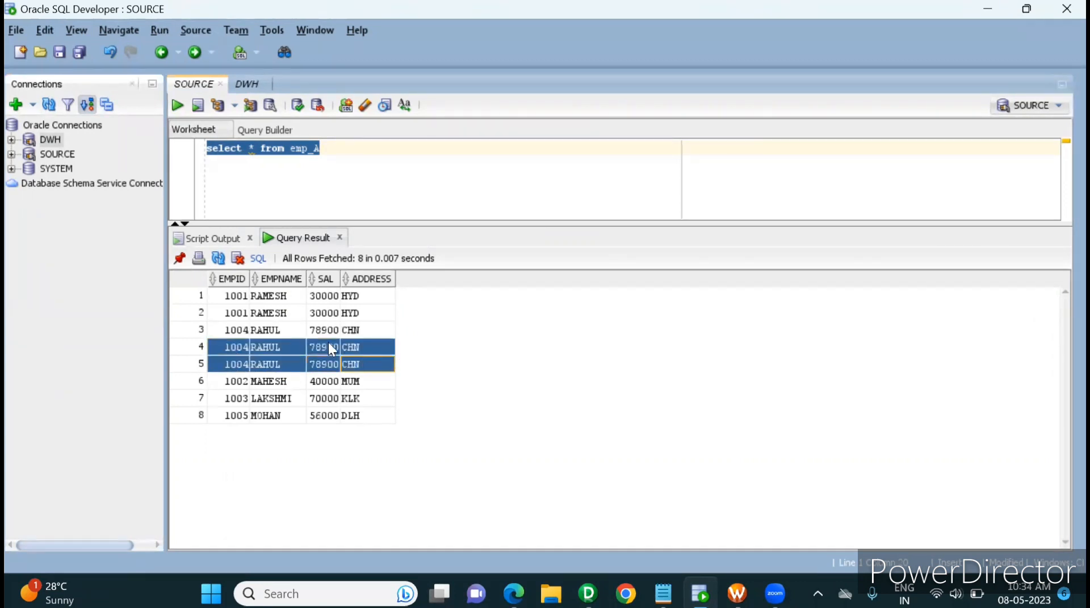
left_click_drag(226, 329, 344, 324)
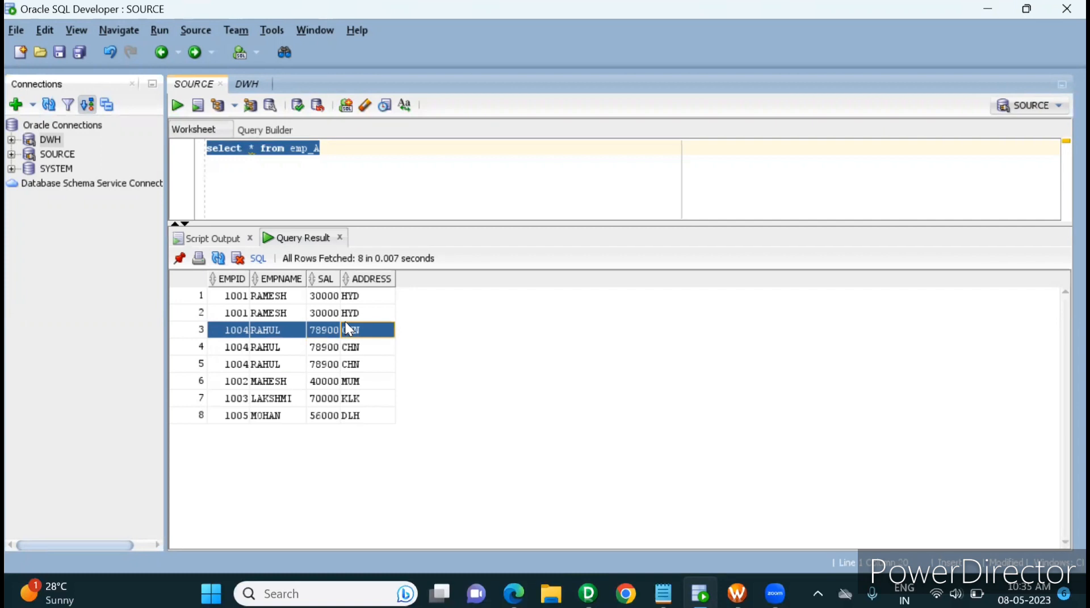
key("Down")
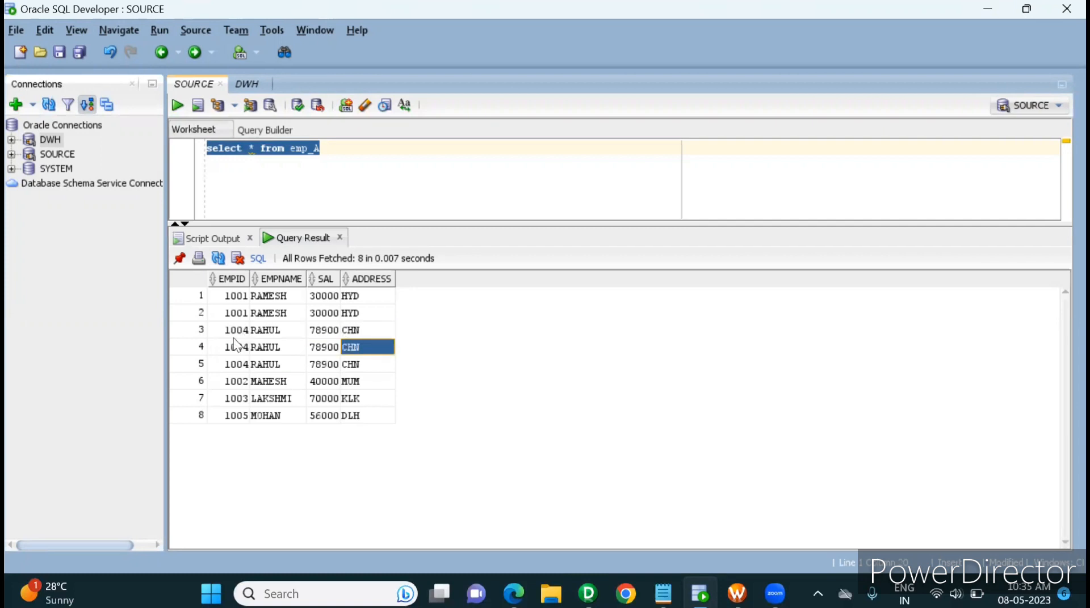
left_click_drag(227, 347, 341, 365)
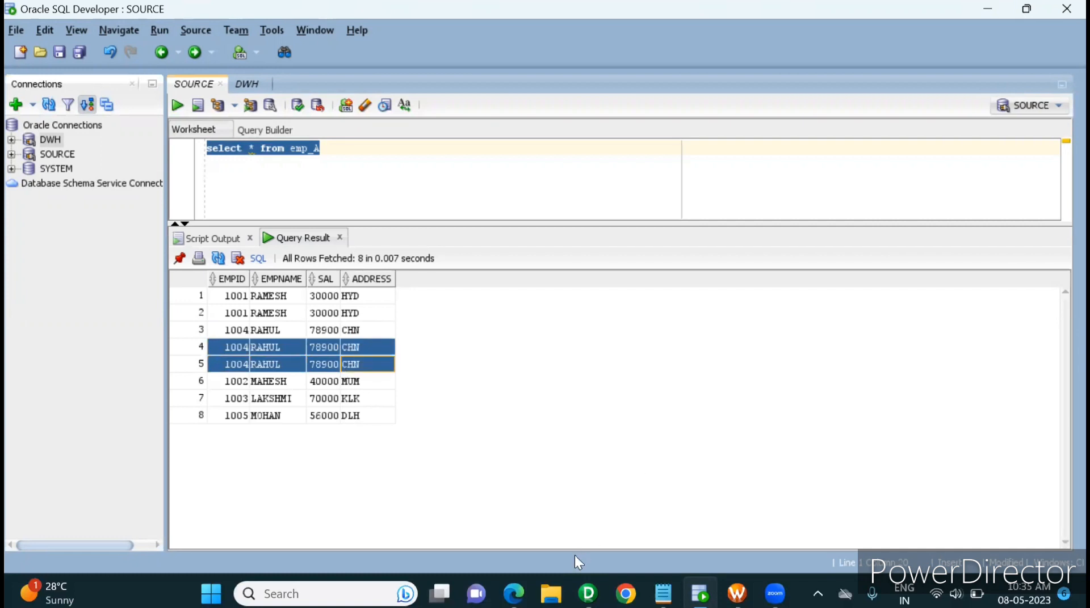
Switch to Informatica PowerCenter Designer and review the properties of the SQ_EMP_A source qualifier, including Sql Query and Select Distinct
left_click(588, 593)
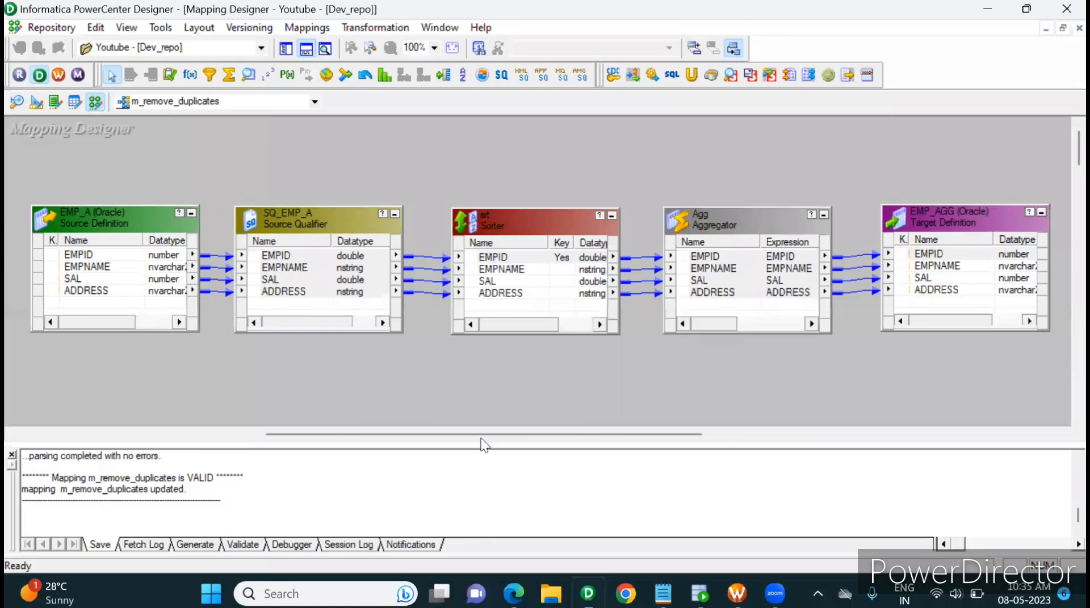
left_click_drag(475, 435, 436, 415)
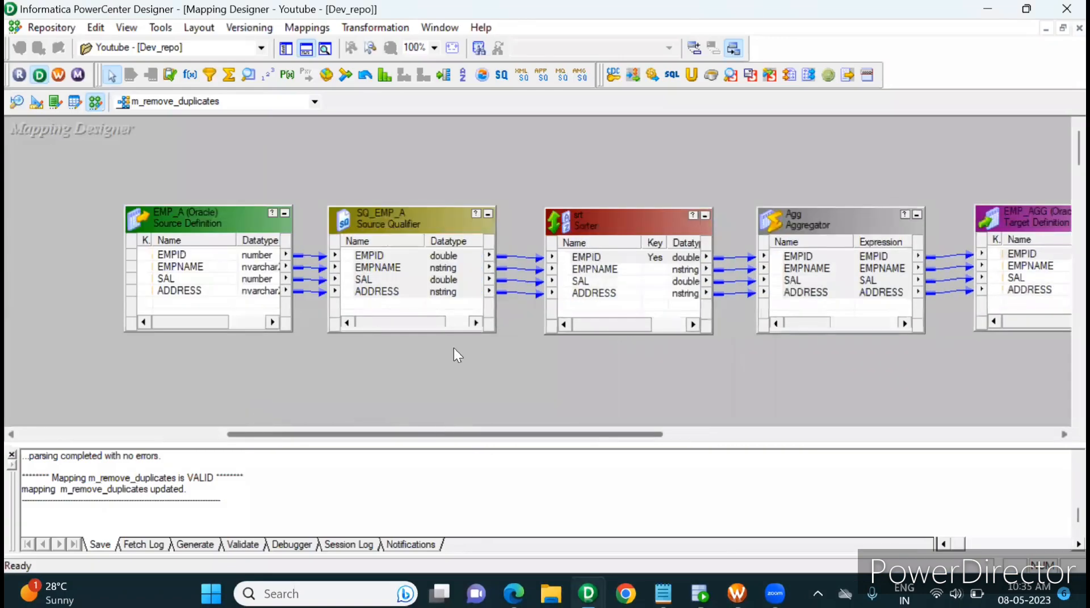
double_click(408, 211)
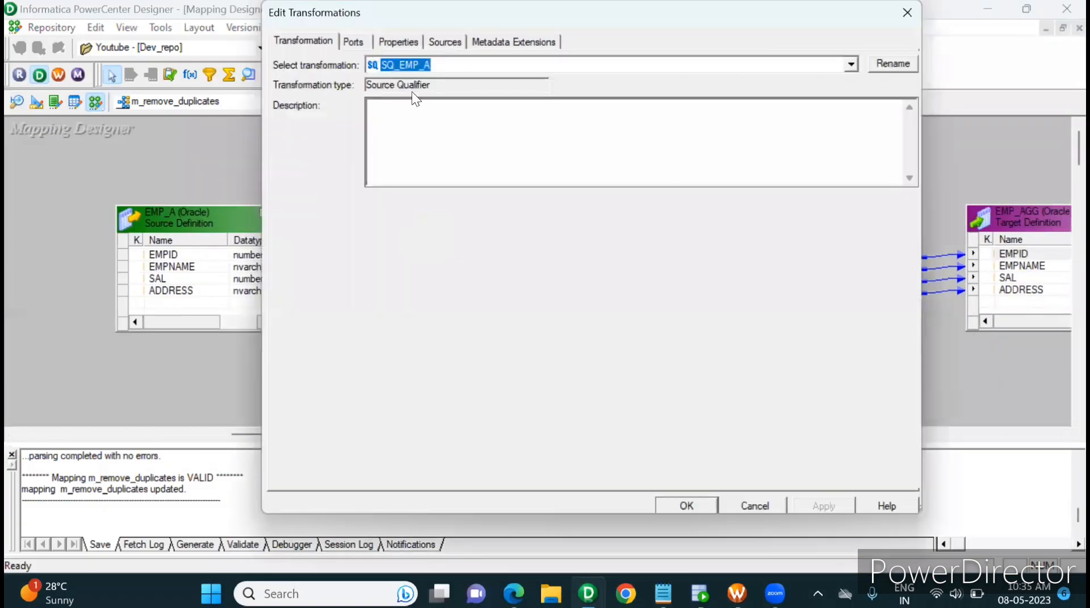
left_click(401, 42)
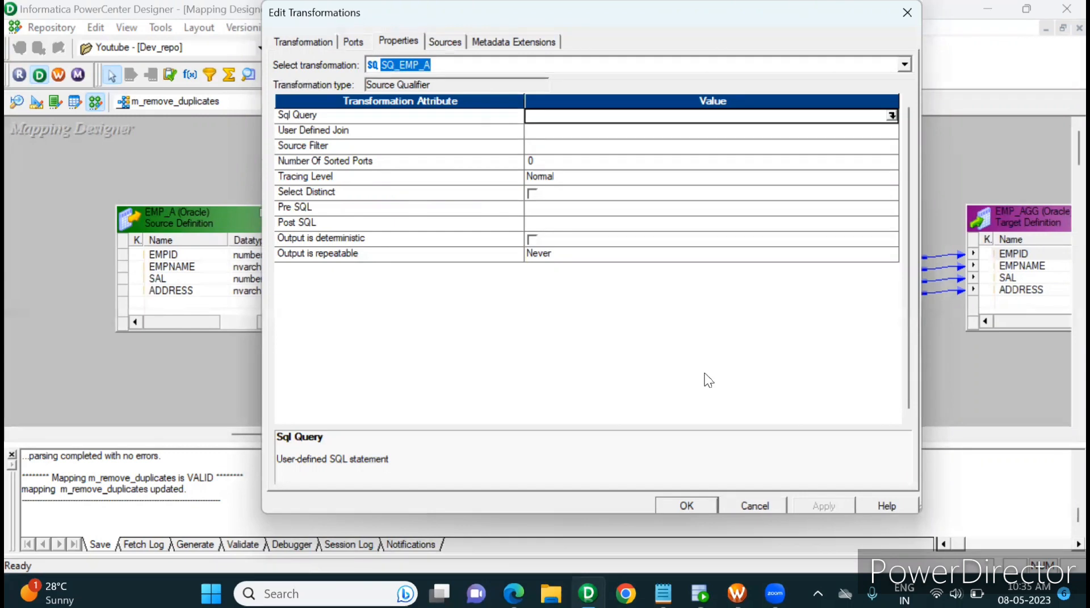
left_click(689, 503)
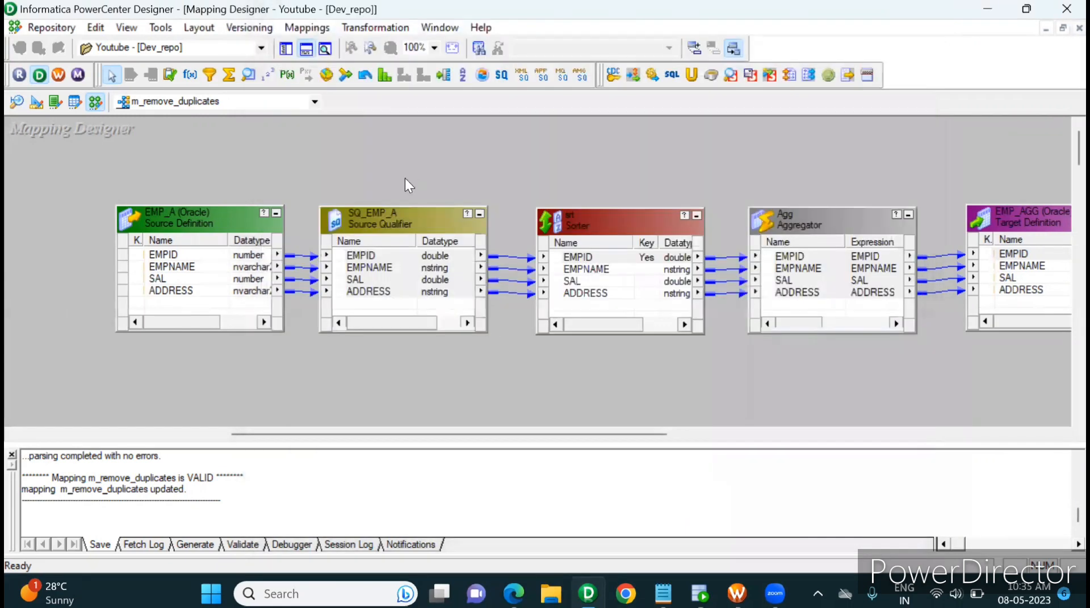
Generate the default SQL query for the SQ_EMP_A source qualifier and insert the distinct keyword after SELECT
double_click(388, 210)
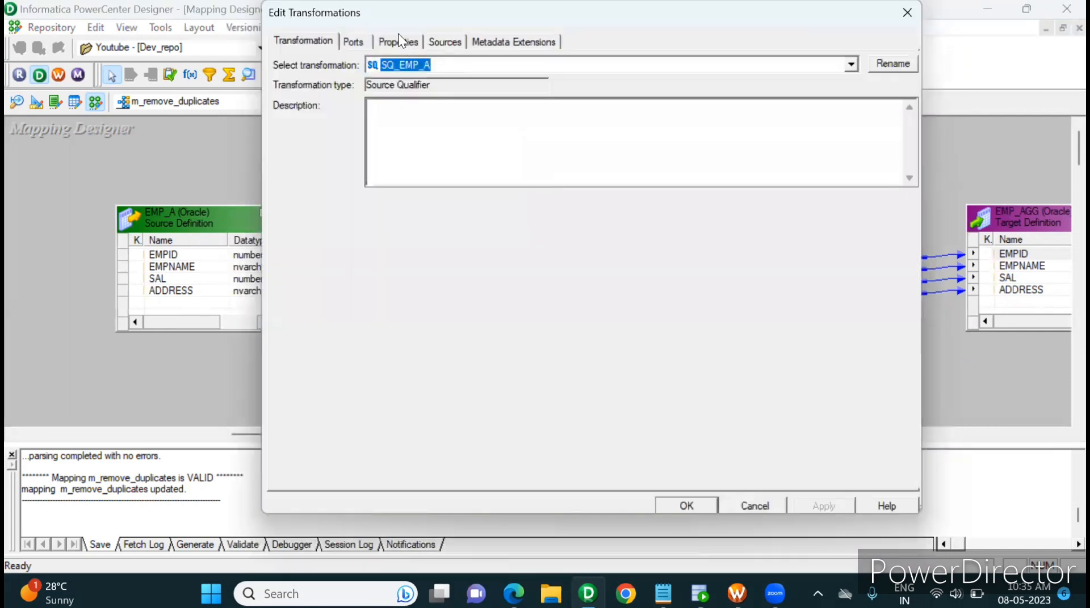
left_click(399, 41)
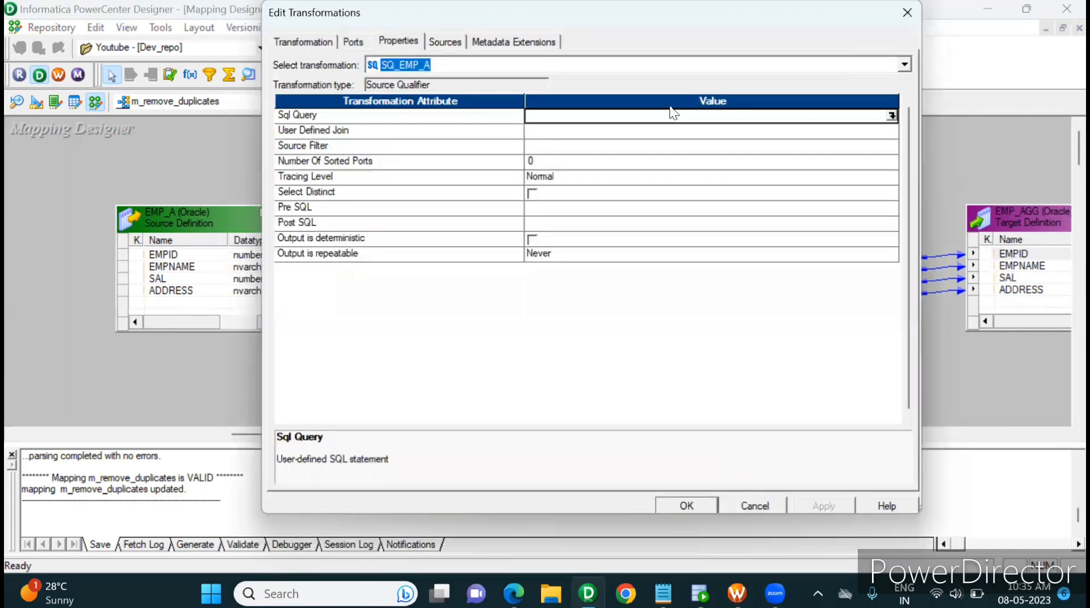
left_click(891, 116)
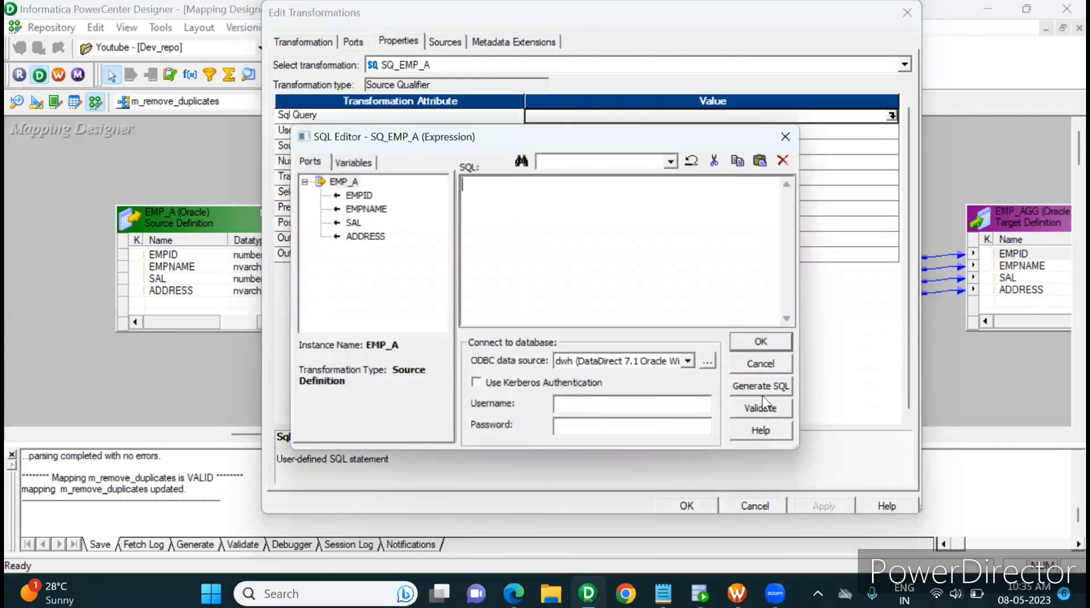
left_click(769, 389)
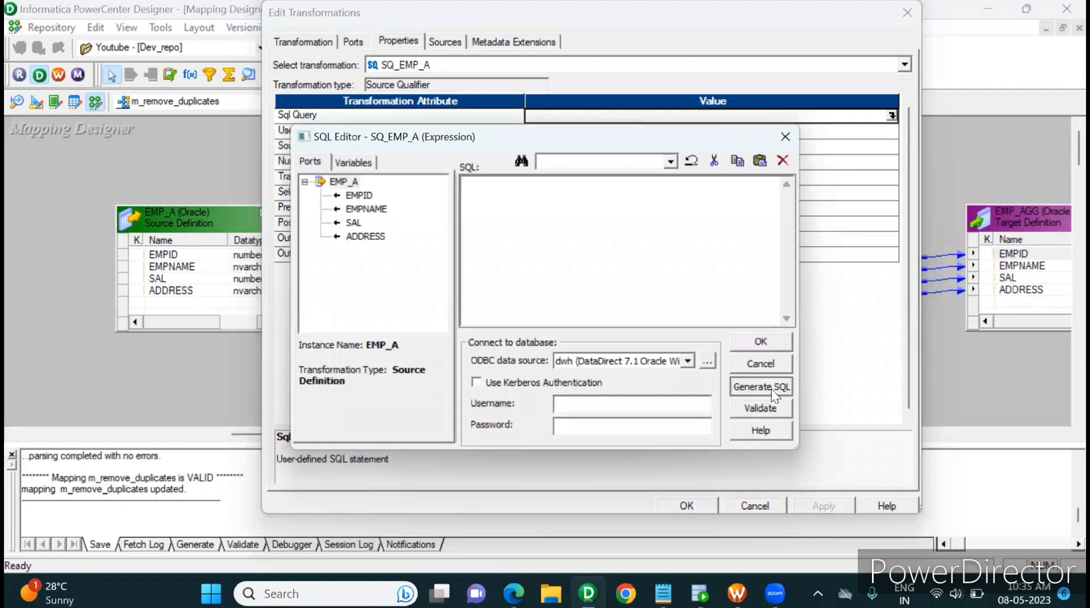
left_click(510, 185)
type("dist")
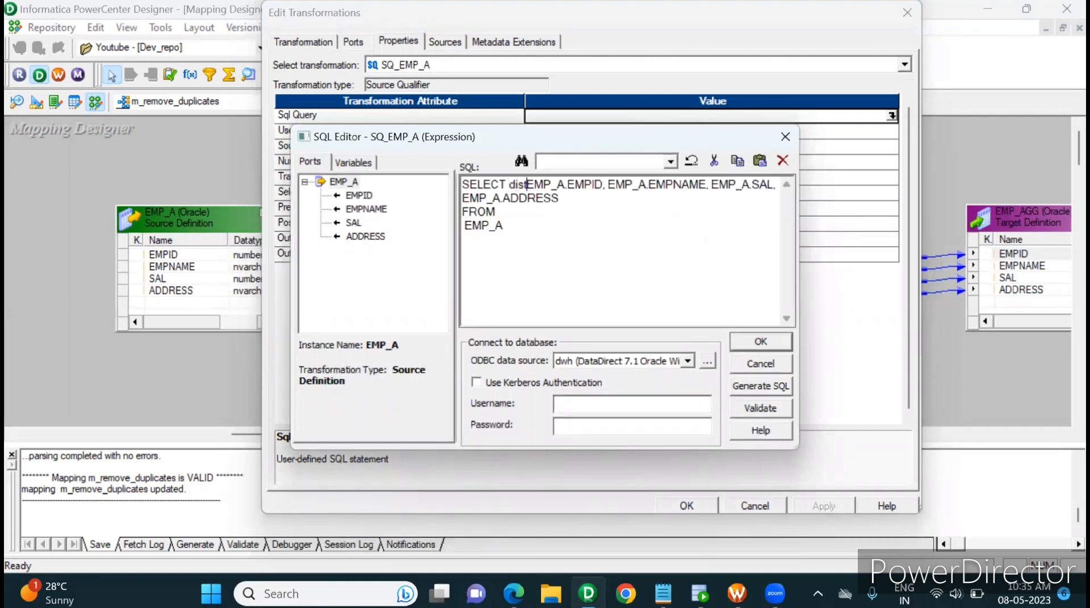
type("in")
key("BackSpace")
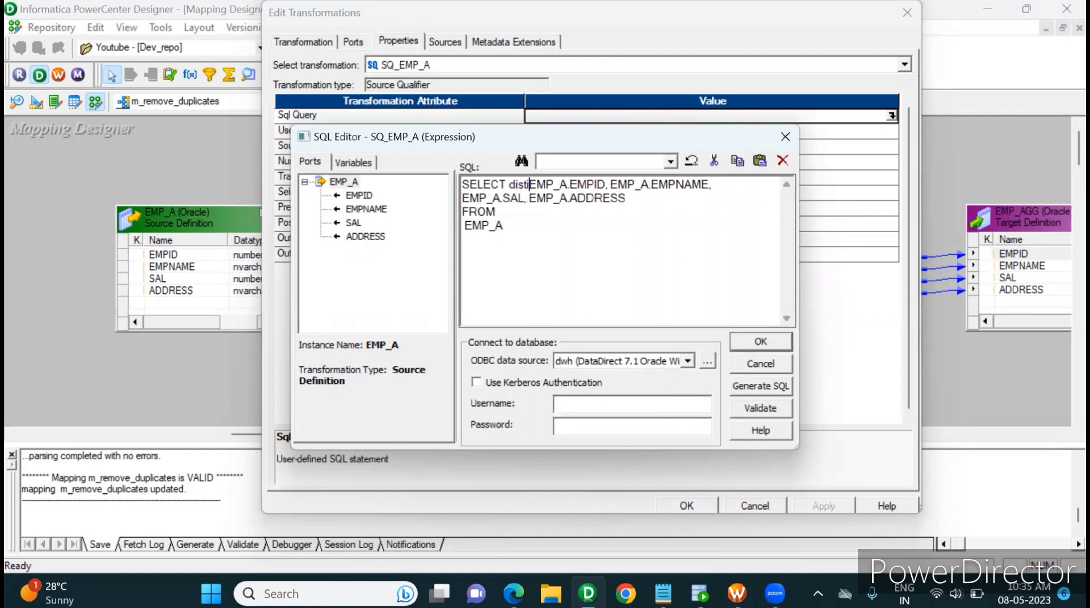
type("nct")
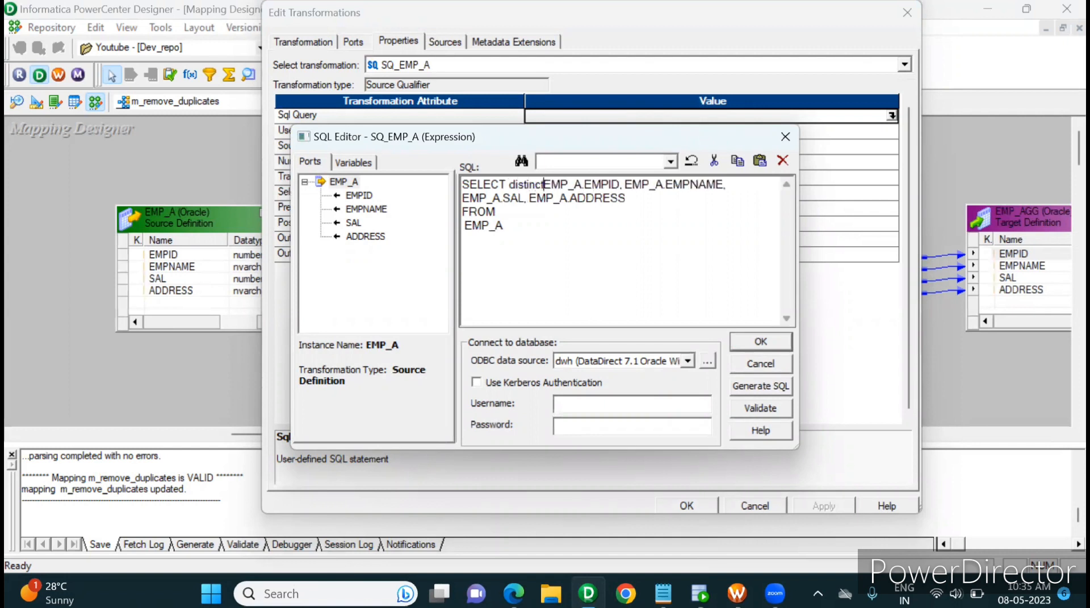
Remove the distinct keyword, clear the whole SQ_EMP_A query, and cancel the SQL and transformation edits
key("BackSpace")
key("BackSpace")
key("BackSpace")
key("BackSpace")
key("BackSpace")
key("BackSpace")
key("BackSpace")
key("BackSpace")
key("BackSpace")
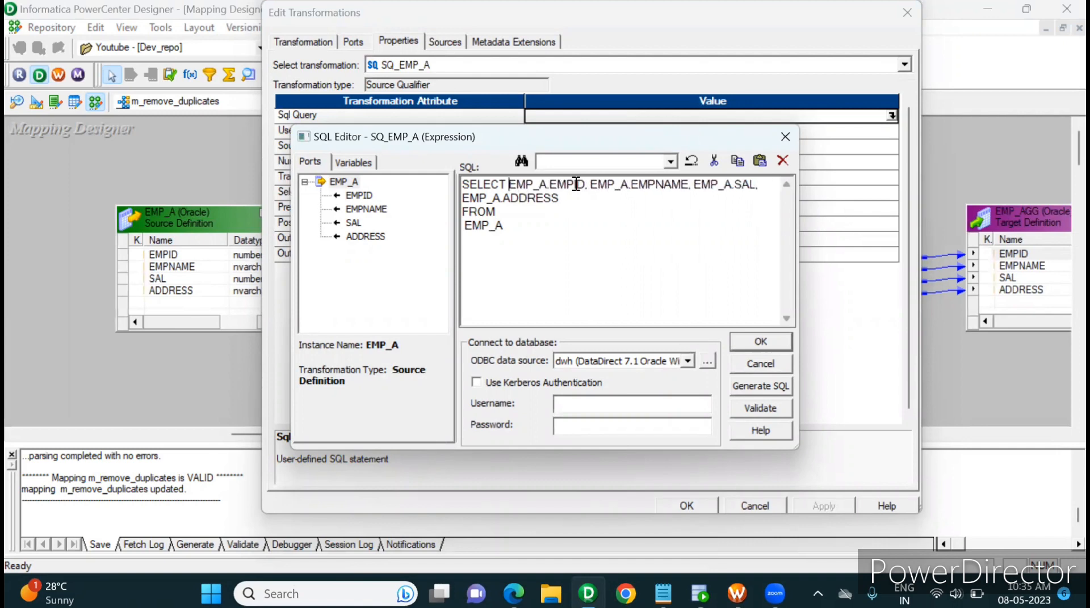
key("ctrl+a")
key("BackSpace")
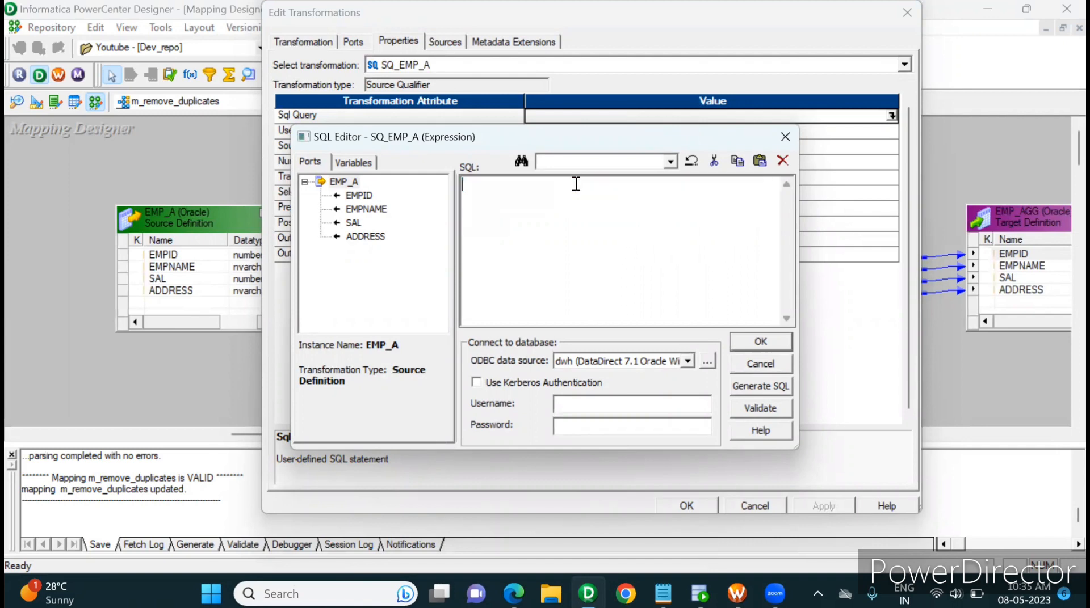
left_click(762, 362)
left_click(743, 510)
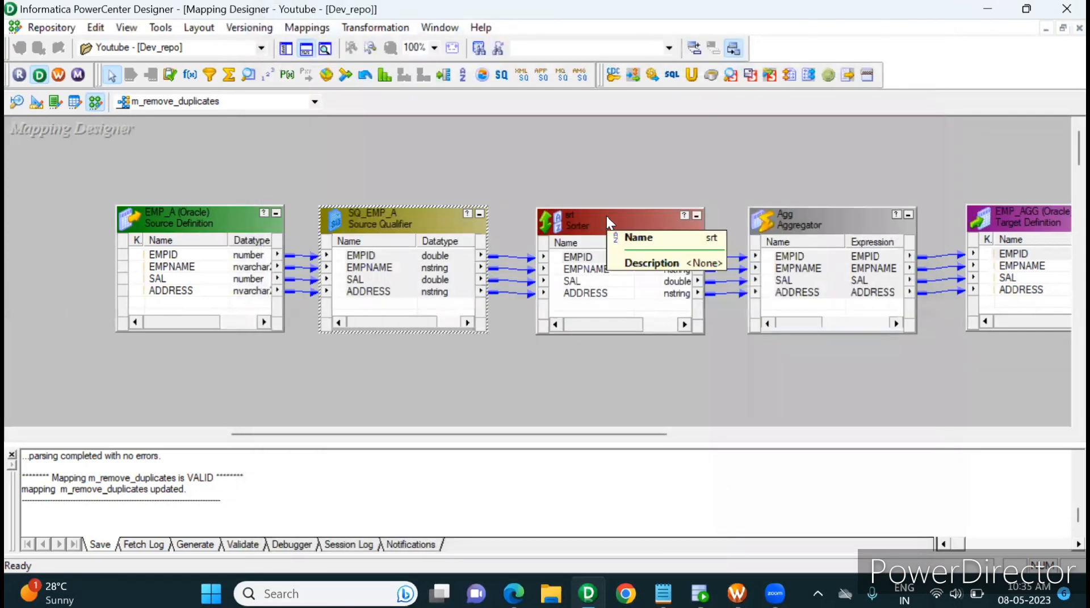
Review the properties of the Sorter transformation, including its Distinct option
double_click(606, 216)
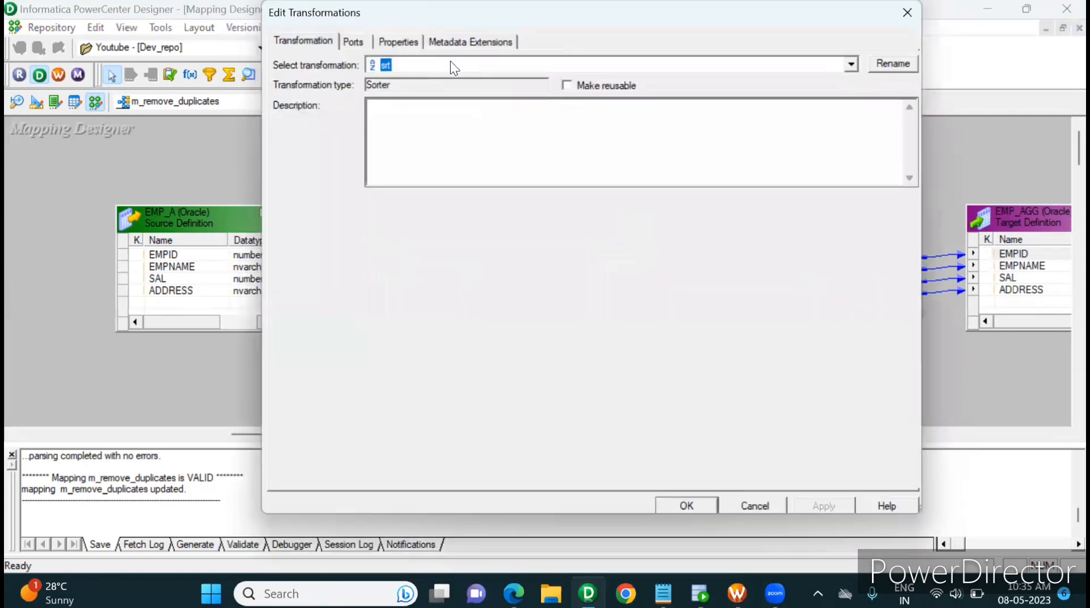
left_click(406, 40)
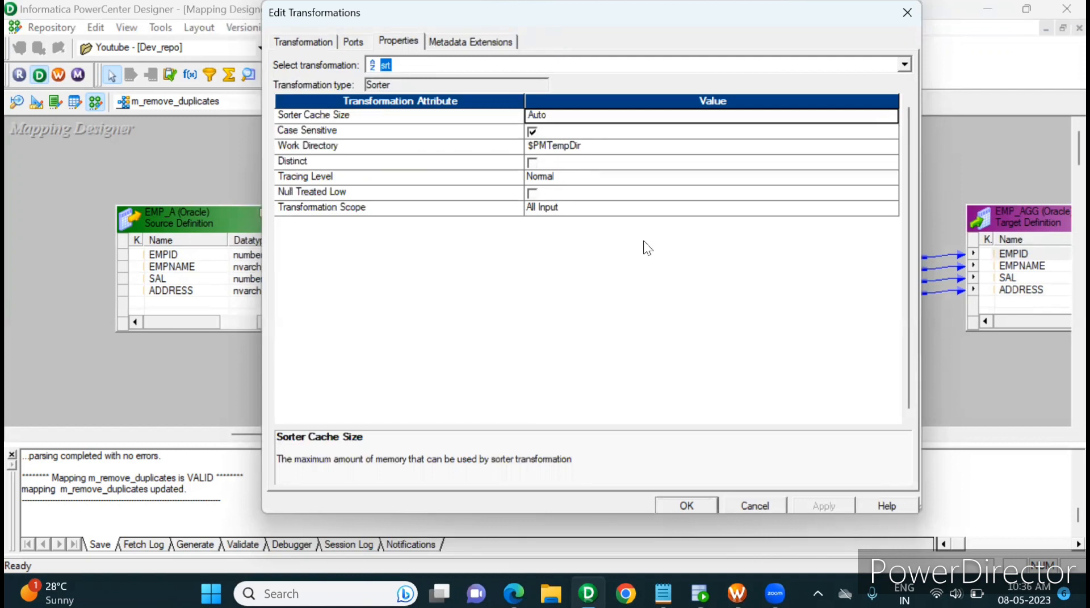
left_click(682, 504)
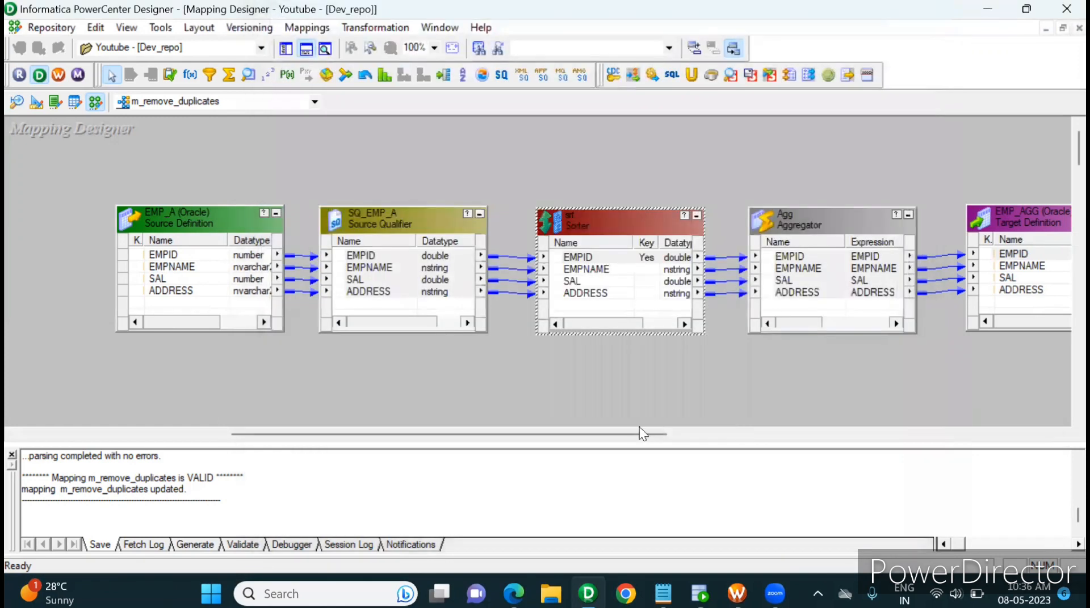
Review the mapping flow between EMP_A and EMP_AGG, selecting the EMP_A source definition and the Sorter in turn
mouse_move(605, 434)
left_mouse_down()
mouse_move(643, 445)
mouse_move(730, 441)
mouse_move(595, 433)
left_mouse_up()
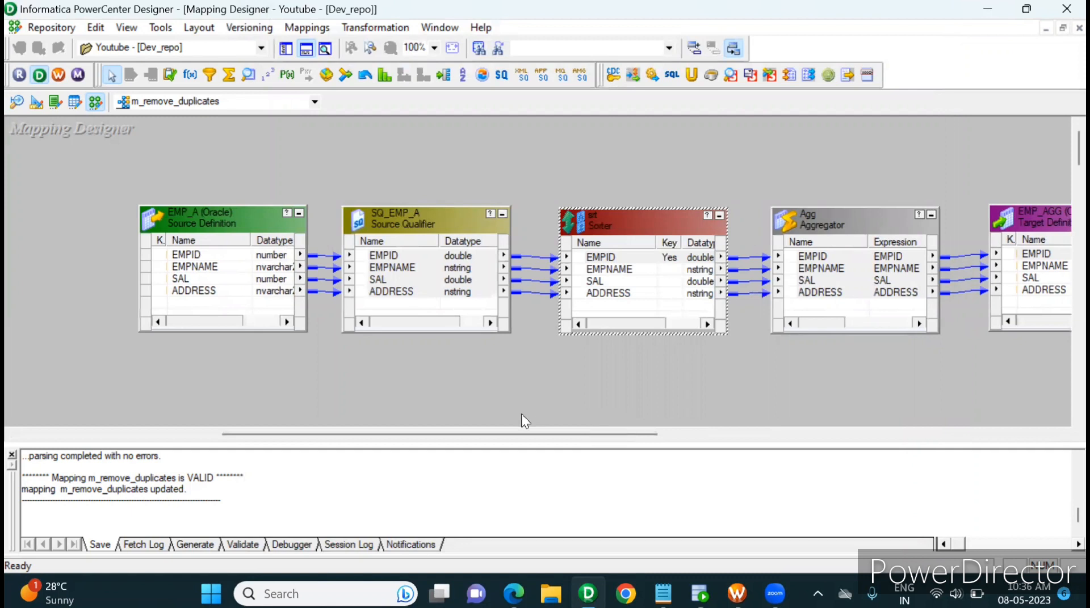
left_click_drag(499, 436, 552, 436)
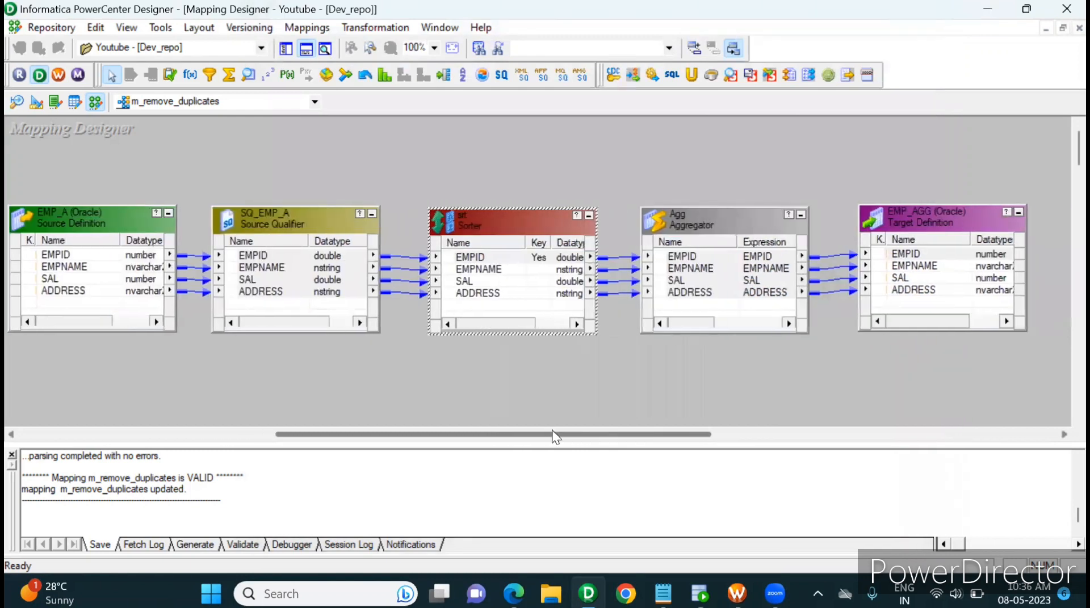
left_click_drag(552, 430, 507, 436)
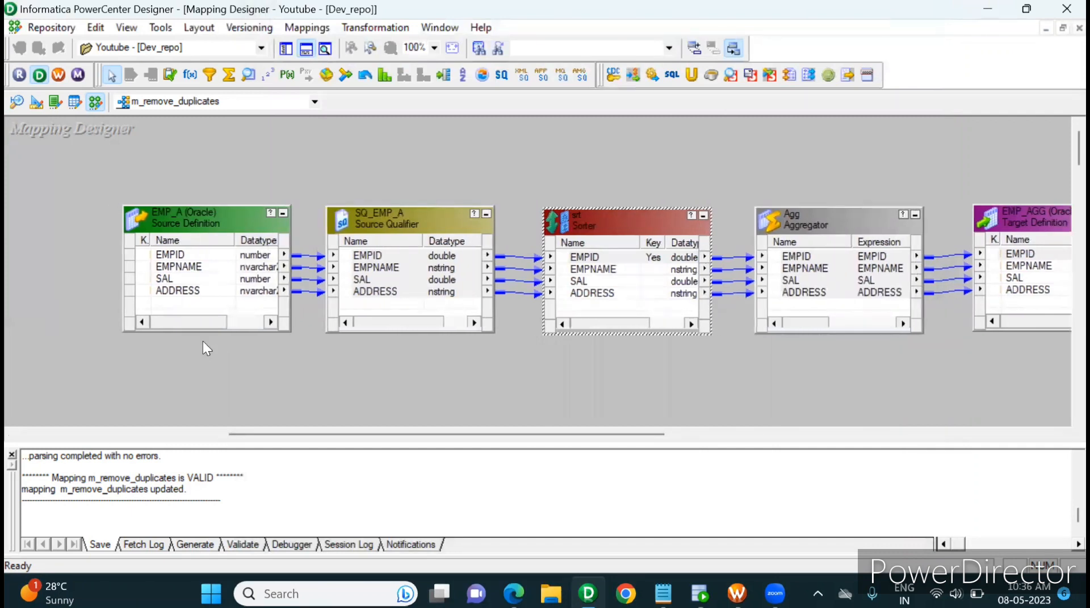
left_click_drag(199, 181, 190, 349)
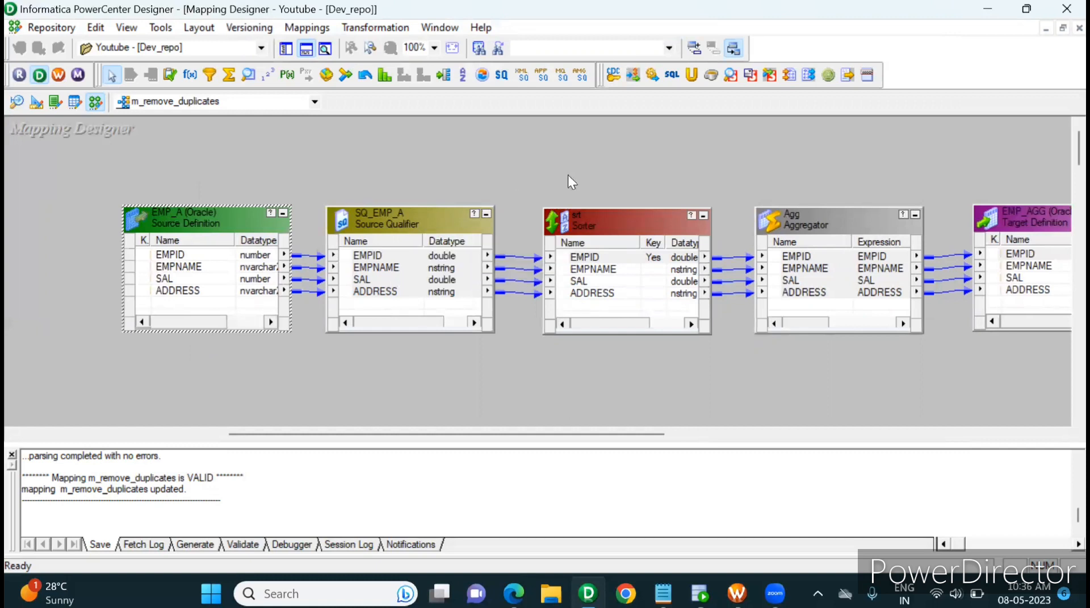
left_click_drag(599, 172, 594, 375)
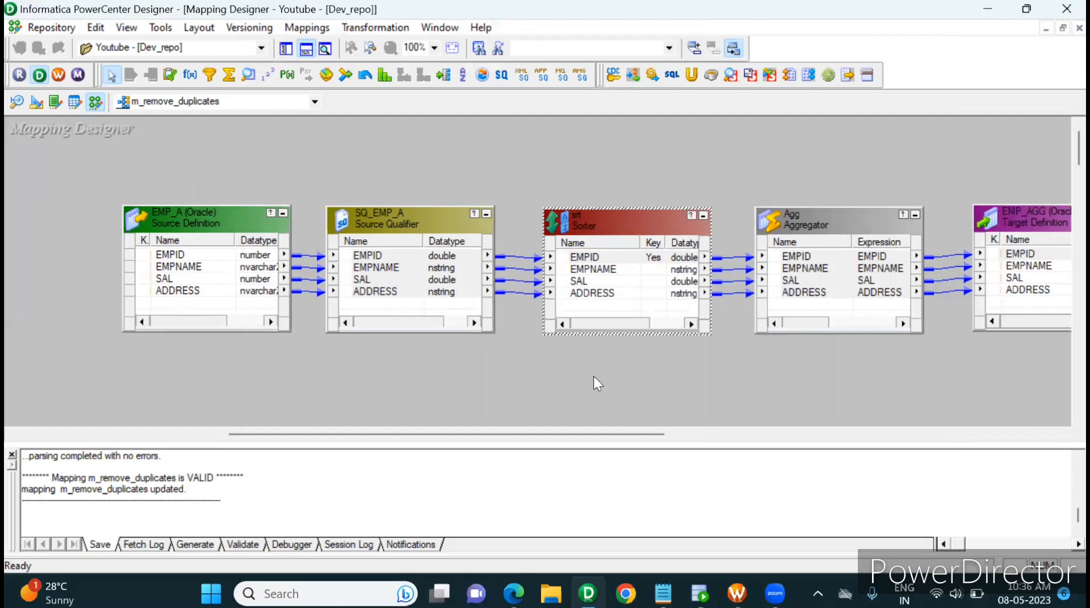
Review the mapping's transformations by selecting the SQ_EMP_A source qualifier, the Sorter and the Aggregator in turn
left_click(832, 188)
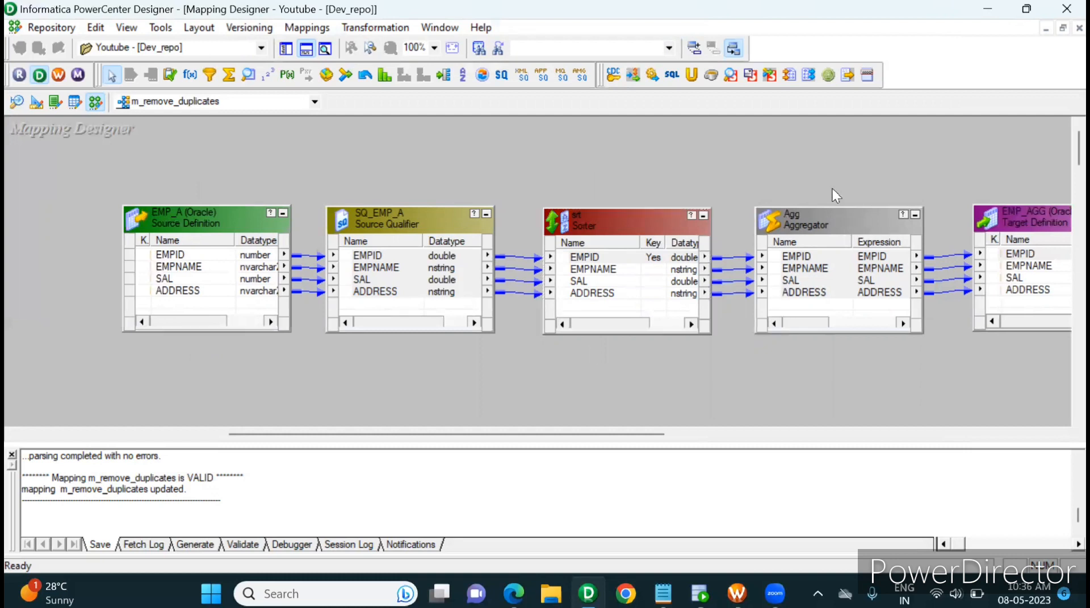
left_click_drag(438, 159, 798, 349)
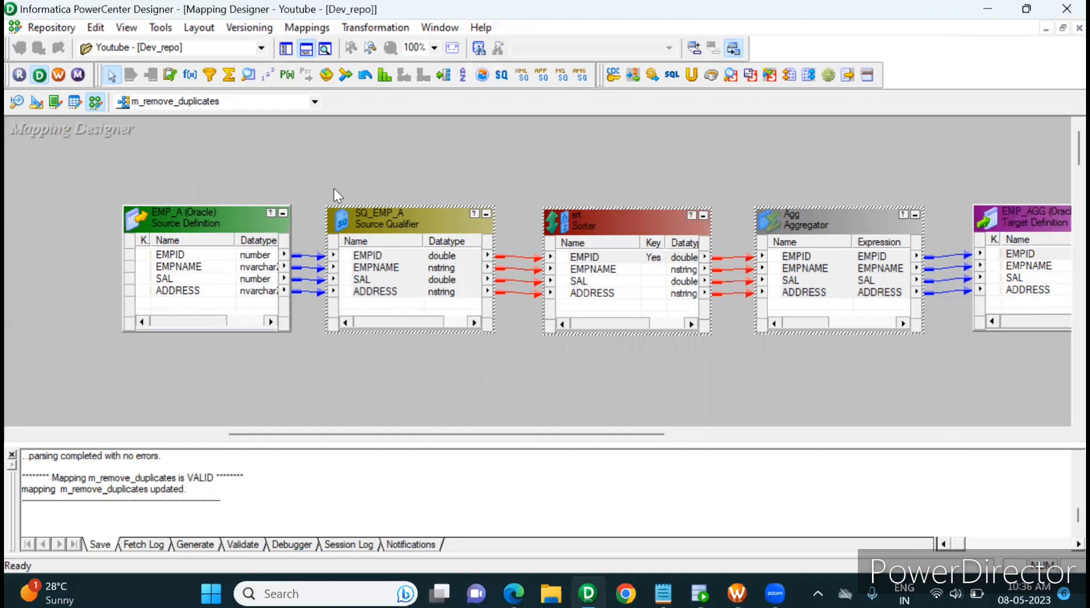
left_click_drag(611, 164, 601, 352)
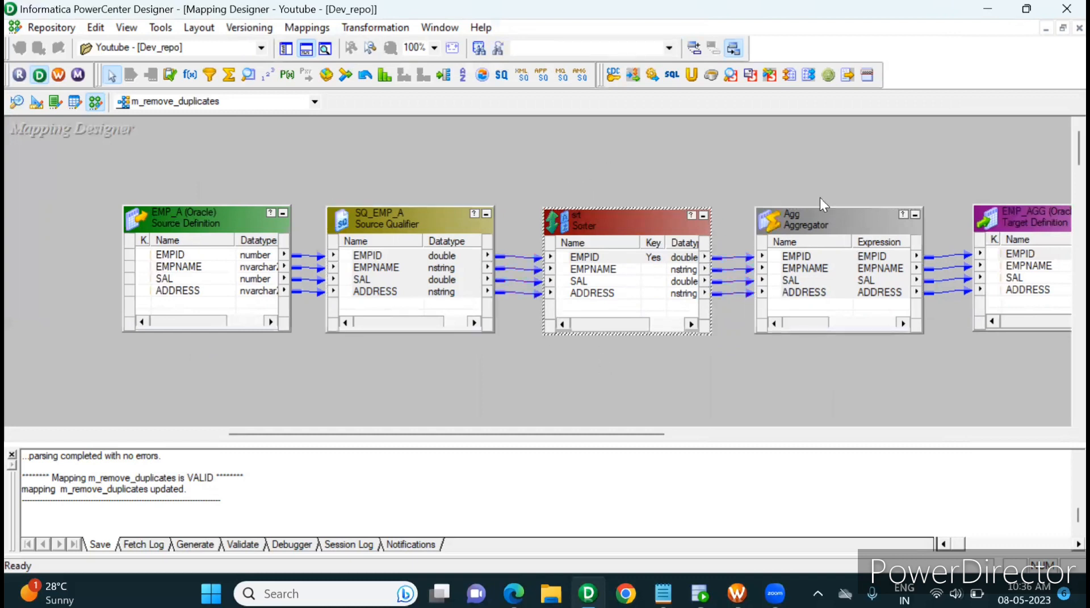
left_click_drag(840, 168, 814, 341)
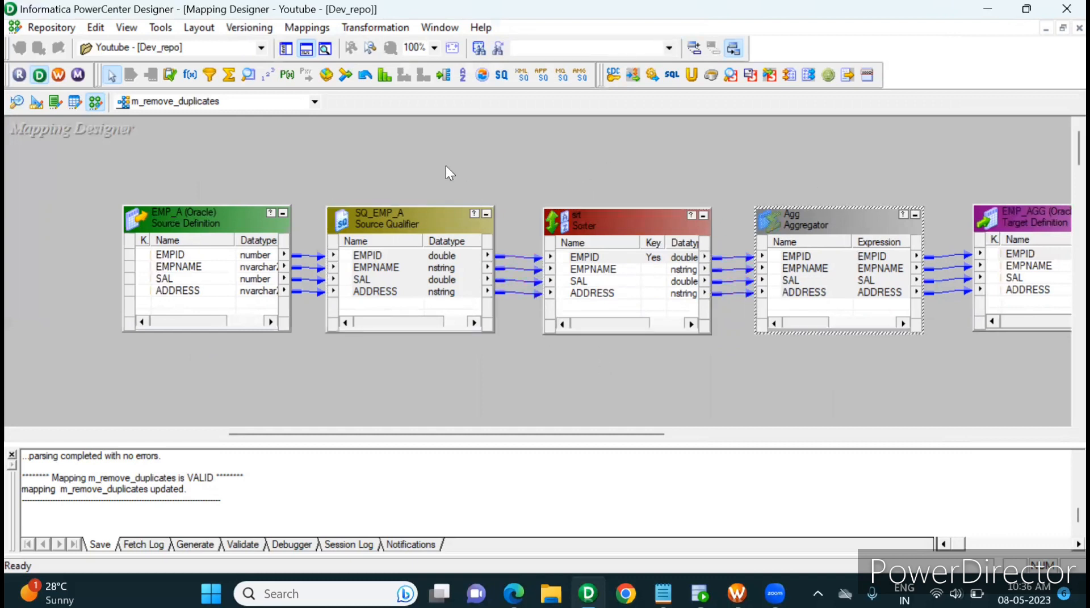
left_click_drag(444, 165, 407, 376)
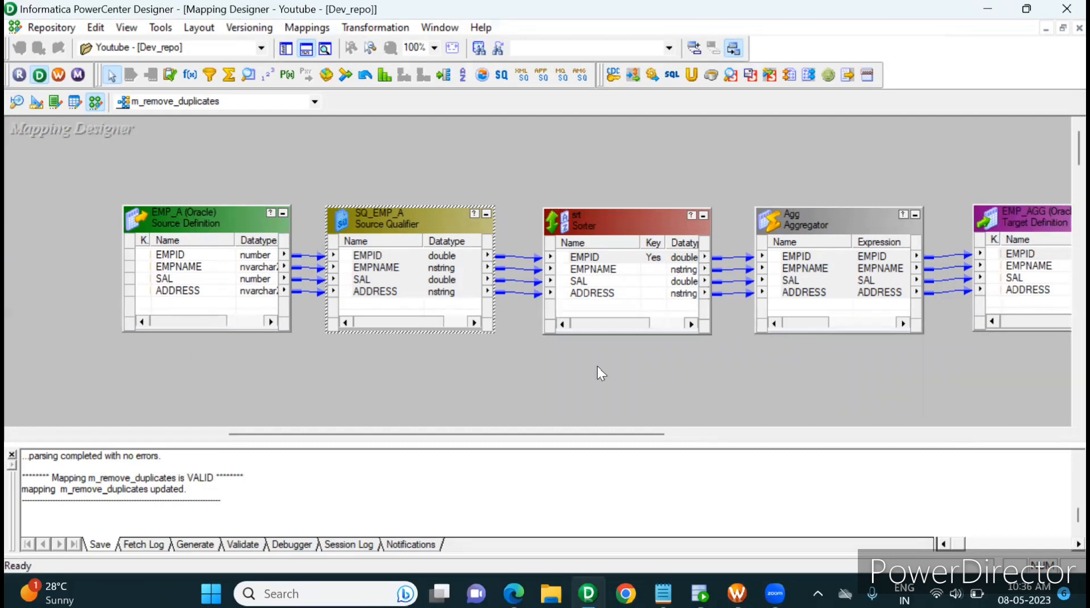
left_click_drag(597, 367, 666, 189)
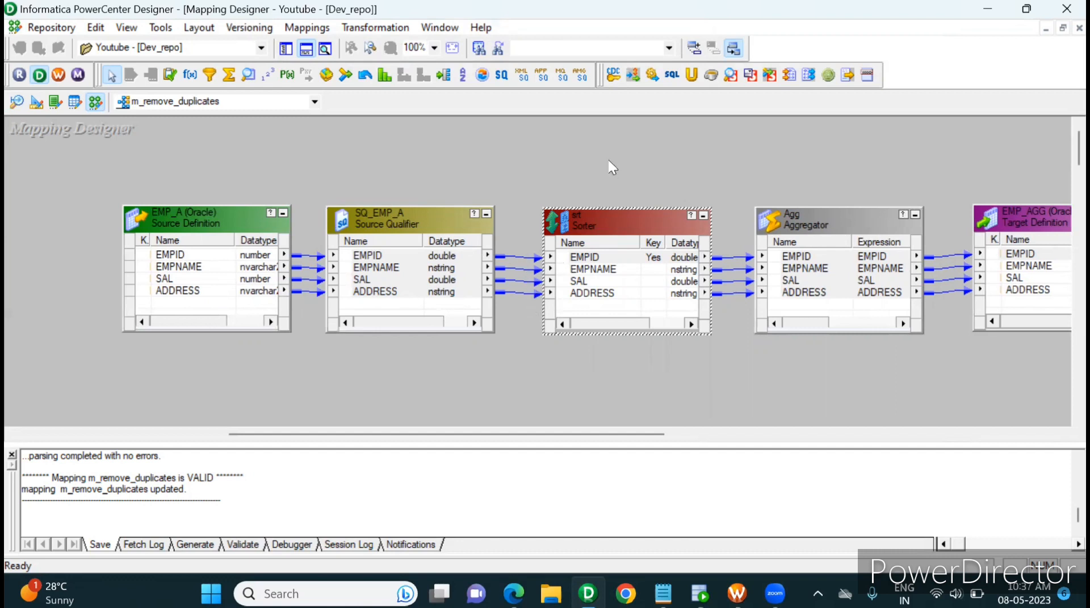
Delete the Sorter transformation from the mapping and move the Aggregator and the EMP_AGG target closer to the source qualifier
left_click_drag(608, 158, 580, 362)
key("Delete")
left_click(598, 330)
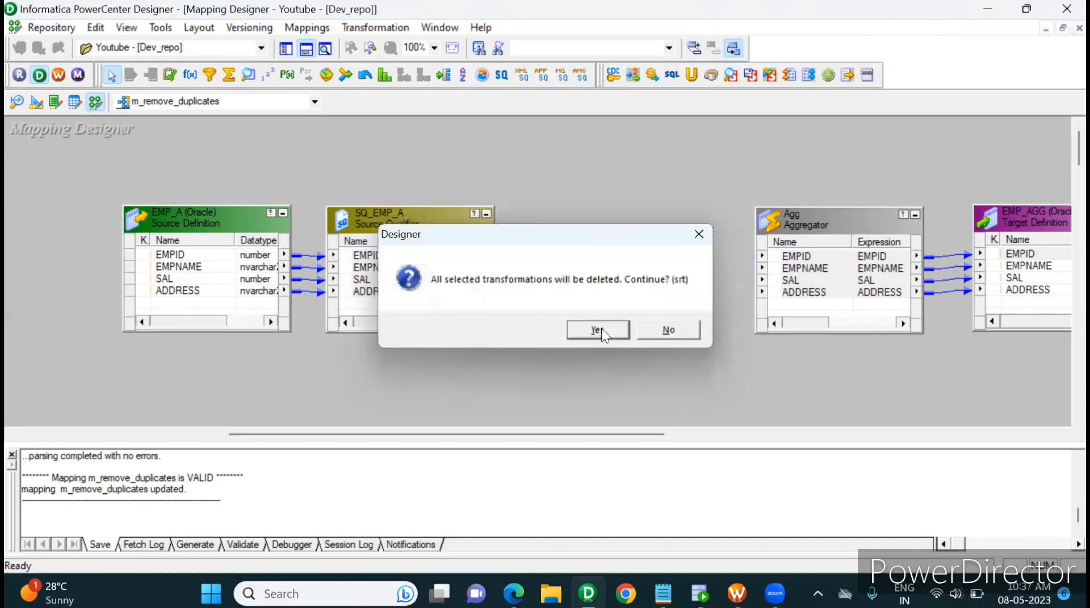
left_click_drag(826, 227, 631, 222)
left_click_drag(999, 229, 864, 212)
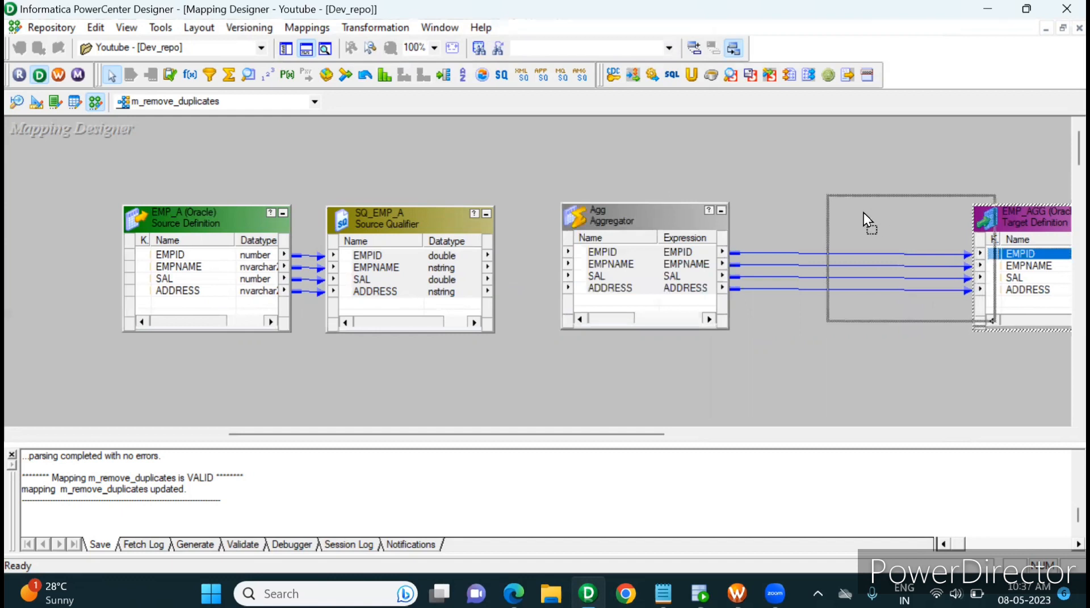
Try to link all SQ_EMP_A ports to the Aggregator in one go, starting at its EMPNAME port
left_click(430, 259)
right_click(428, 258)
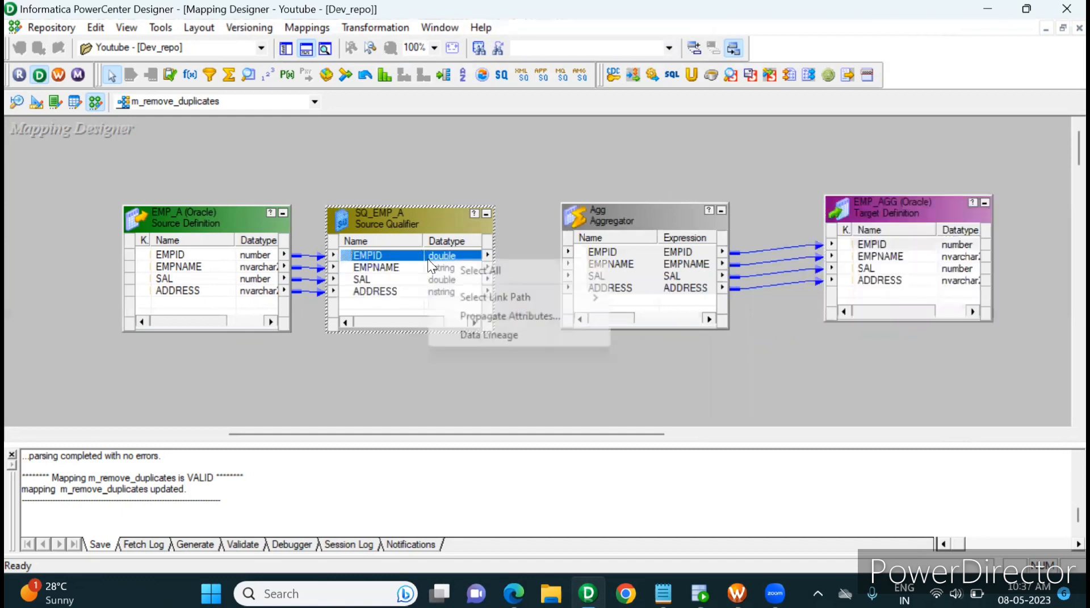
left_click(472, 266)
left_click_drag(379, 267, 647, 268)
key("ctrl+s")
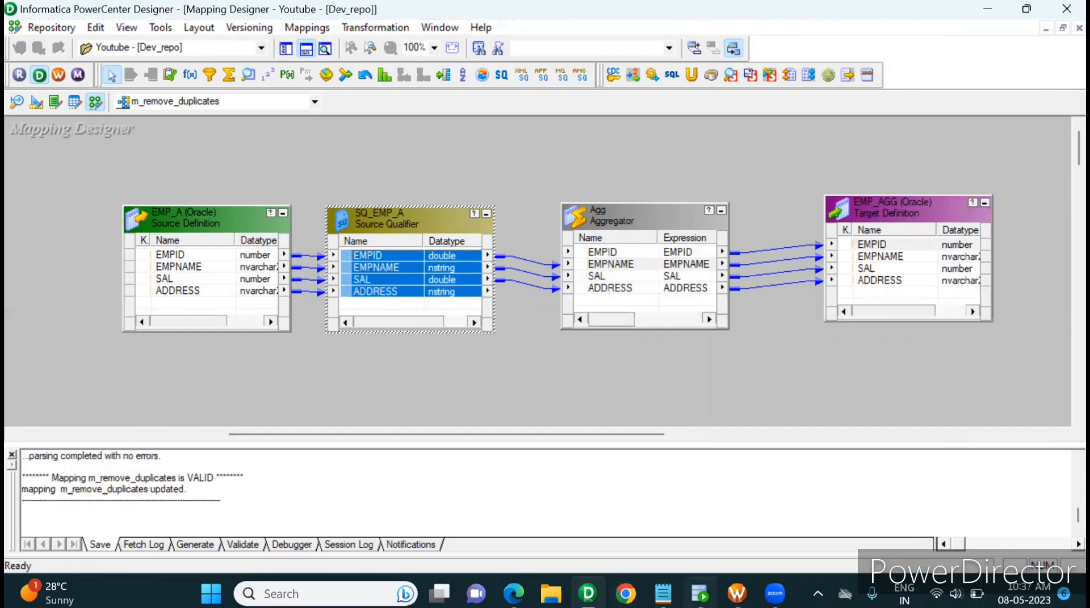
Check the EMP_A source rows in Oracle SQL Developer, and return to the Designer mapping to look over the source and Aggregator
left_click(700, 594)
left_click(230, 296)
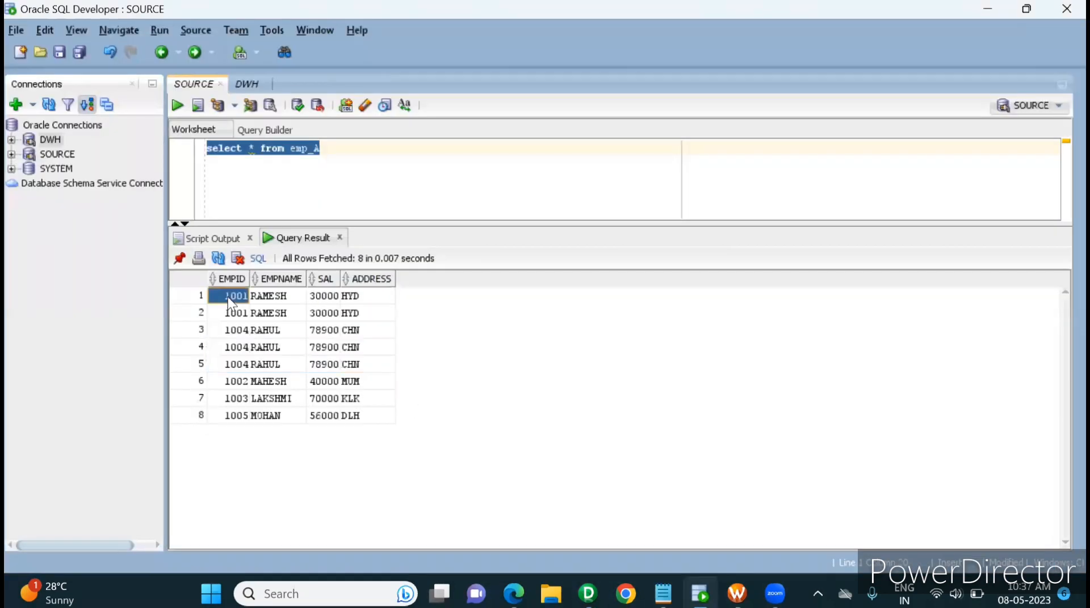
key("alt+Tab")
left_click_drag(217, 179, 220, 285)
left_click(430, 183)
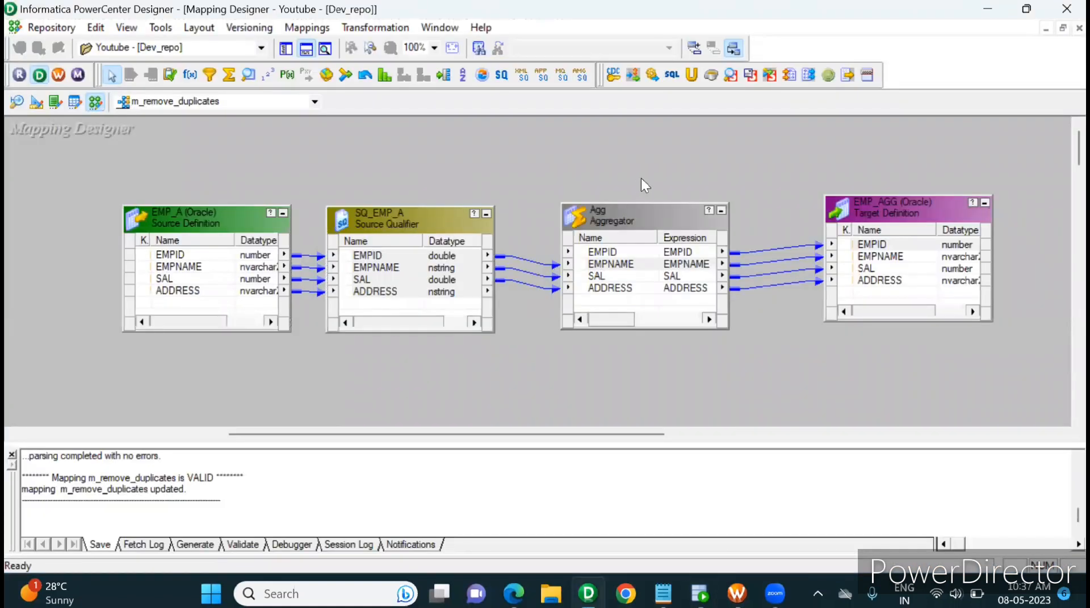
left_click_drag(641, 178, 613, 375)
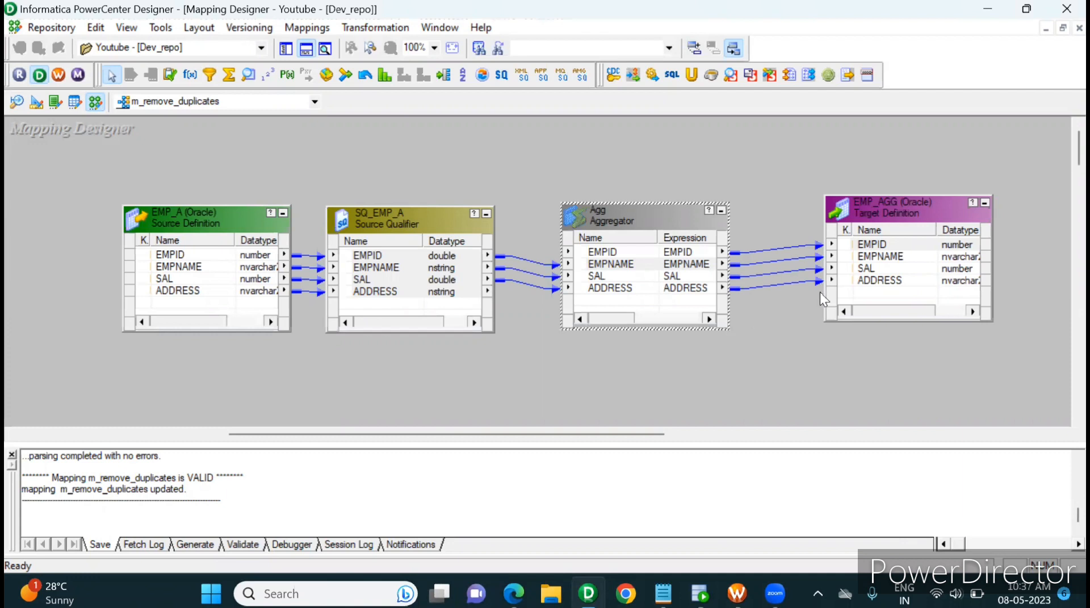
Delete the mismatched links between SQ_EMP_A and the Aggregator, and relink all four ports to their matching ports starting at EMPID
left_click(428, 252)
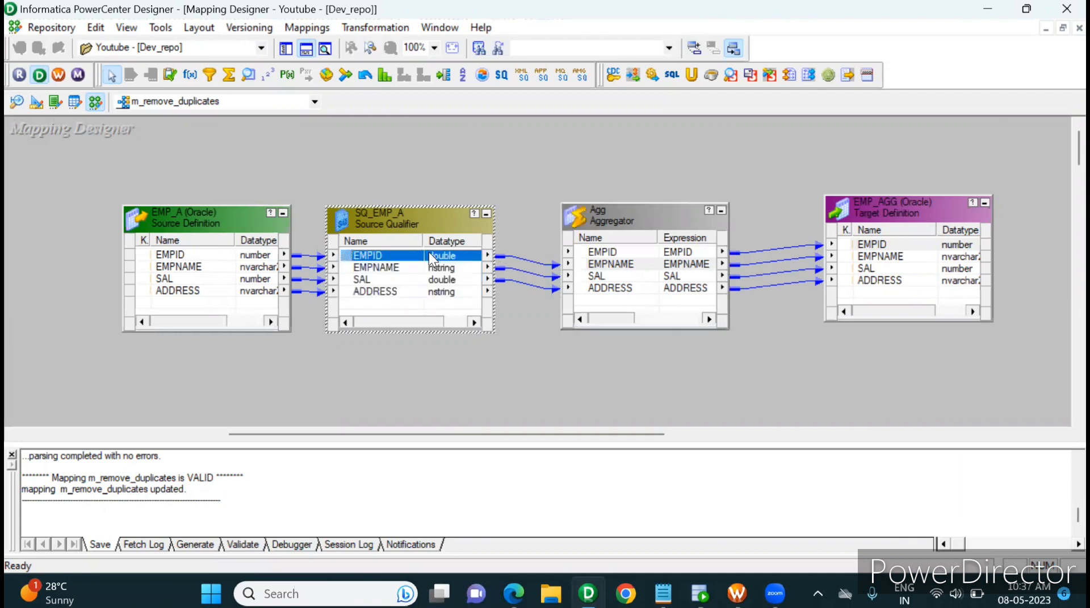
left_click_drag(537, 235, 532, 308)
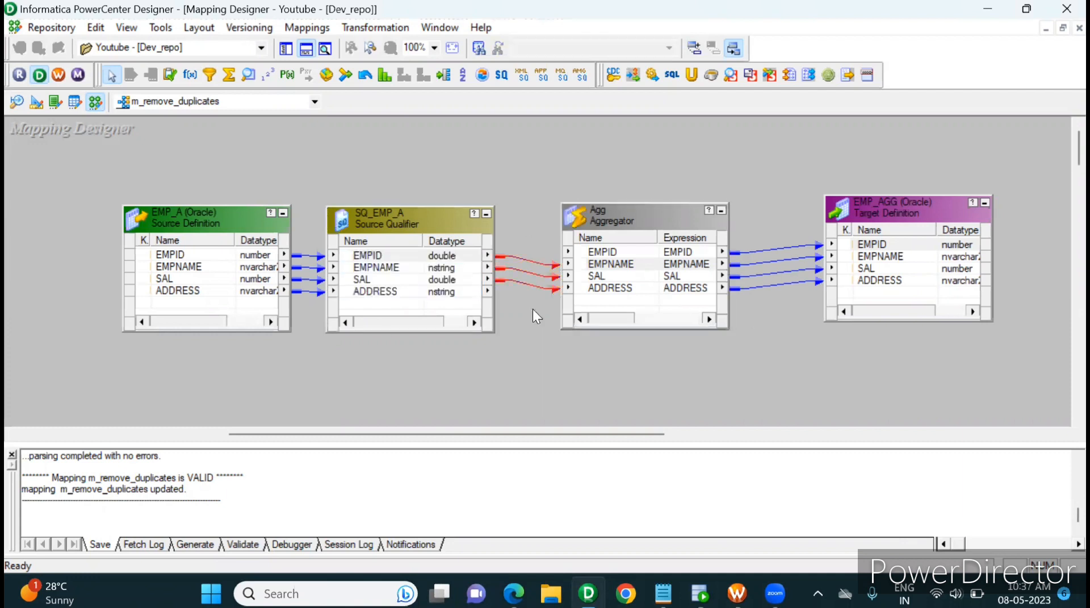
key("Delete")
right_click(423, 251)
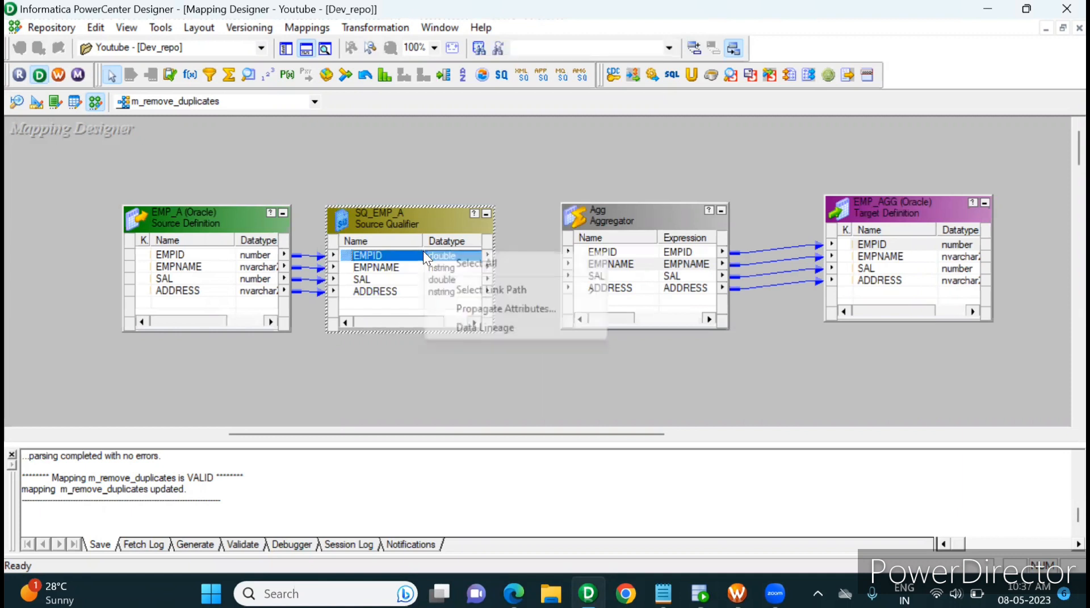
left_click(462, 263)
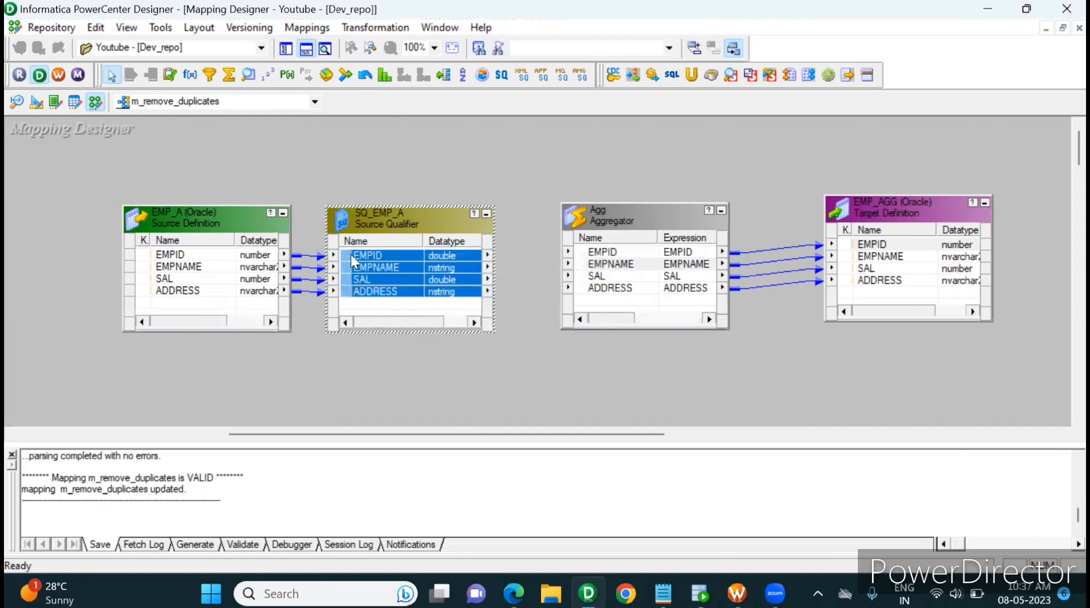
left_click_drag(351, 254, 608, 258)
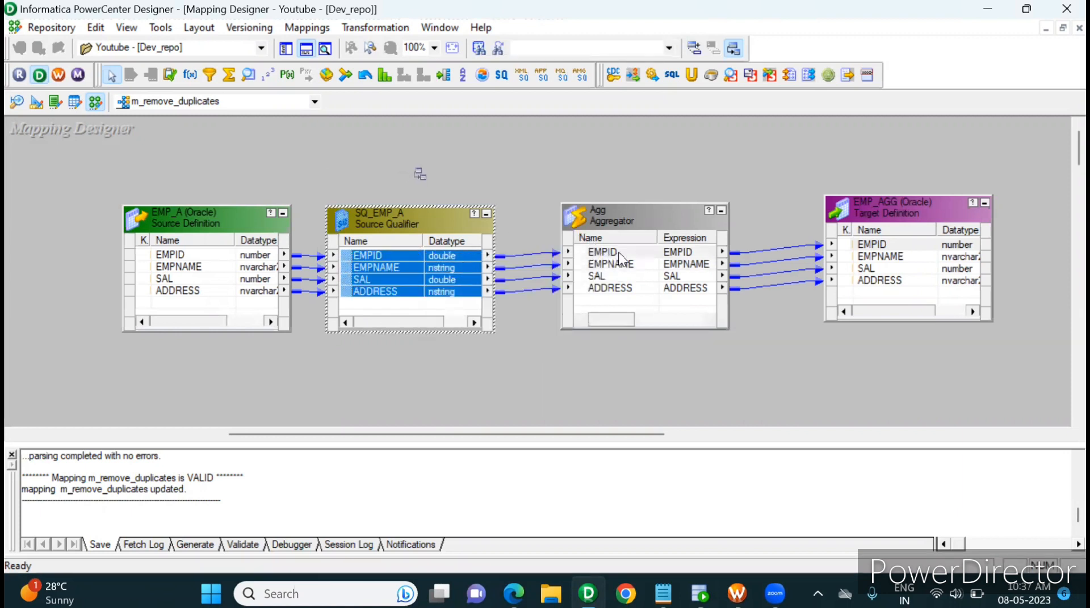
Enable GroupBy on the EMPID, EMPNAME, SAL and ADDRESS ports of the Agg Aggregator and apply the change
double_click(667, 214)
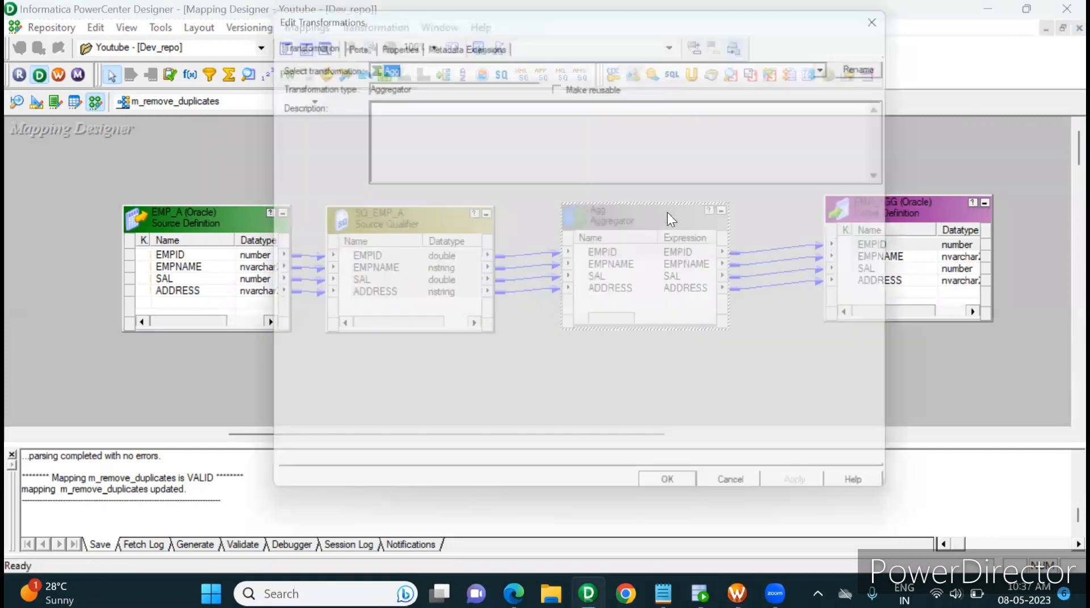
left_click(354, 42)
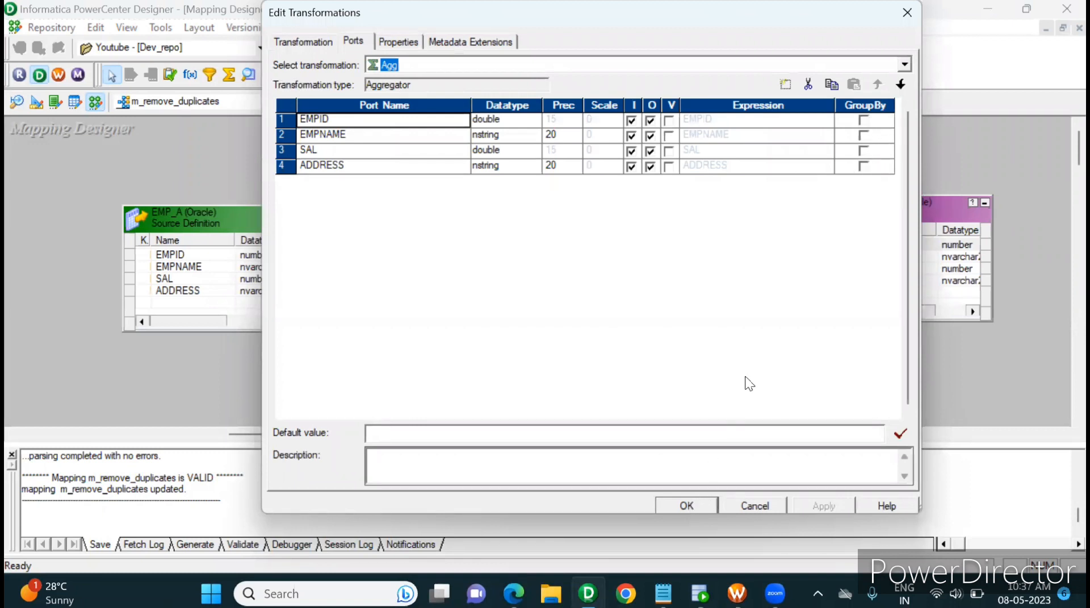
left_click(862, 115)
left_click(863, 142)
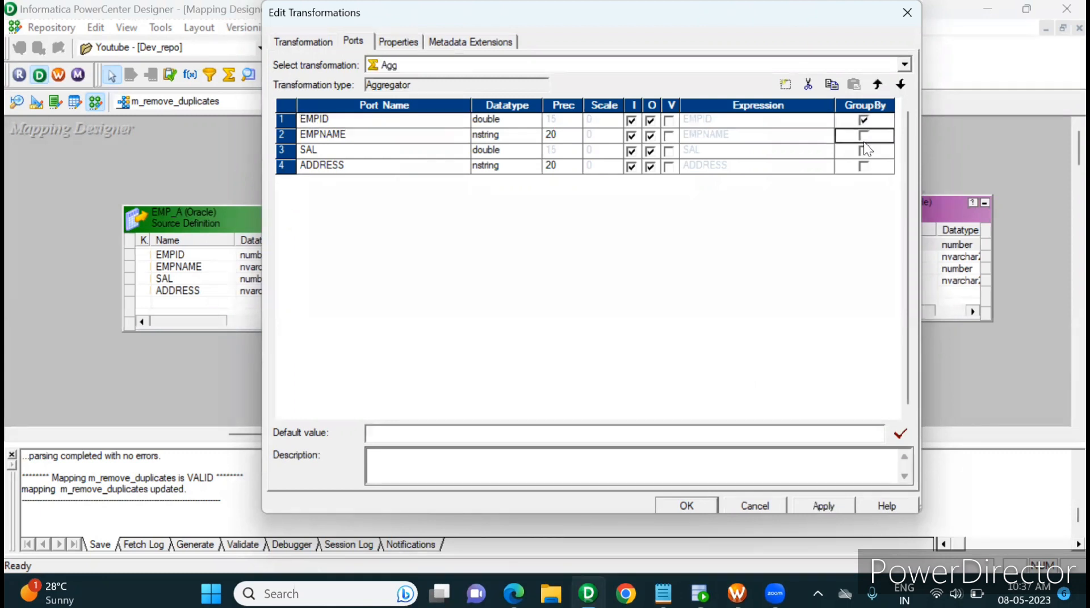
left_click(864, 151)
left_click(865, 167)
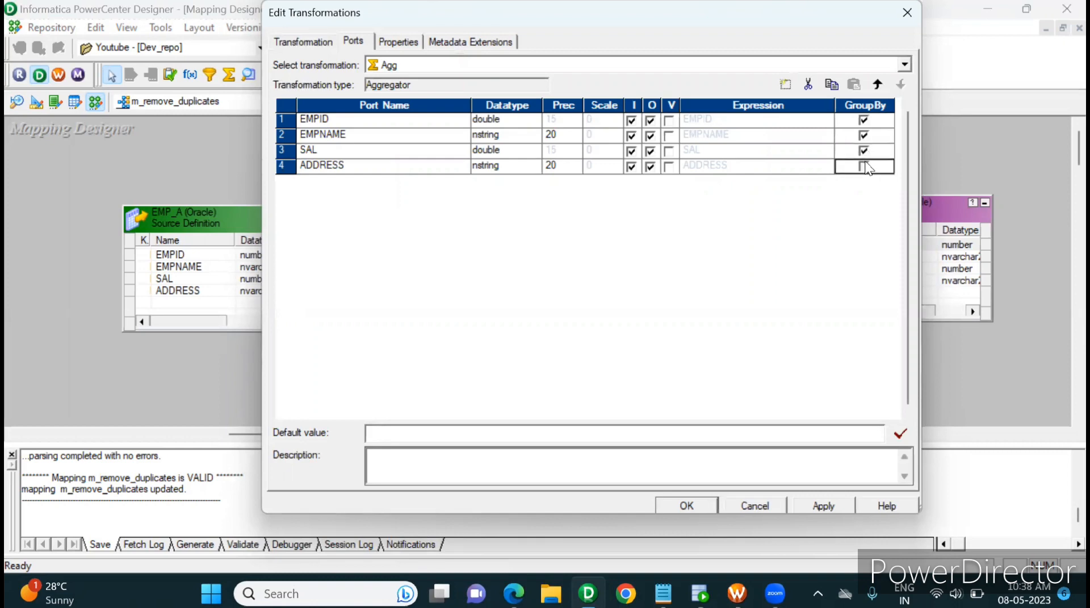
left_click(826, 508)
left_click(709, 507)
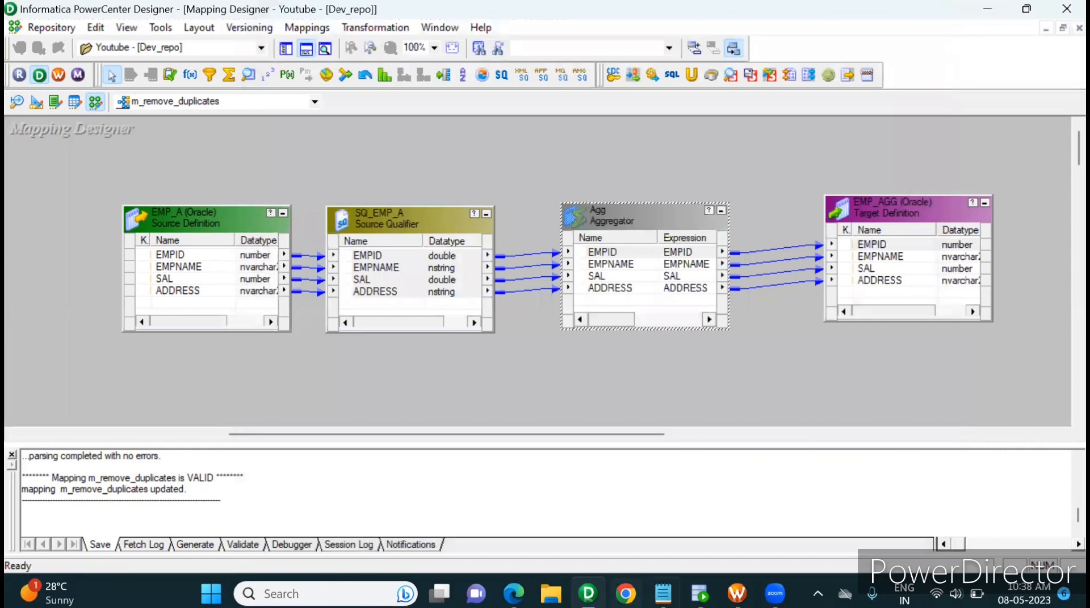
Switch to Workflow Manager, refresh the mapping of the s_m_remove_duplicates session, and save the workflow
left_click(737, 594)
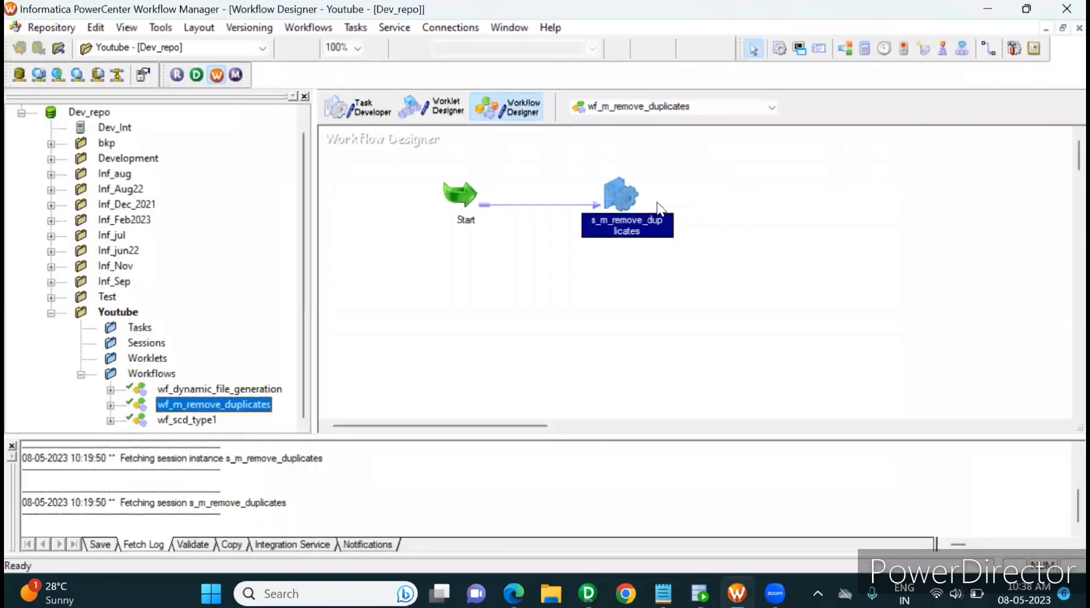
right_click(622, 189)
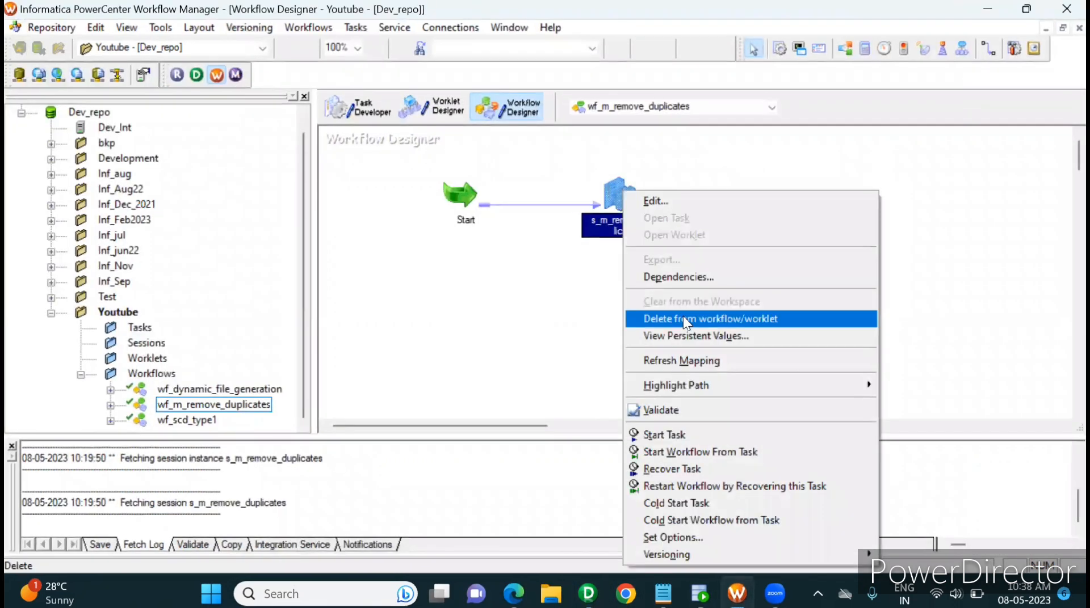
left_click(688, 360)
key("ctrl+s")
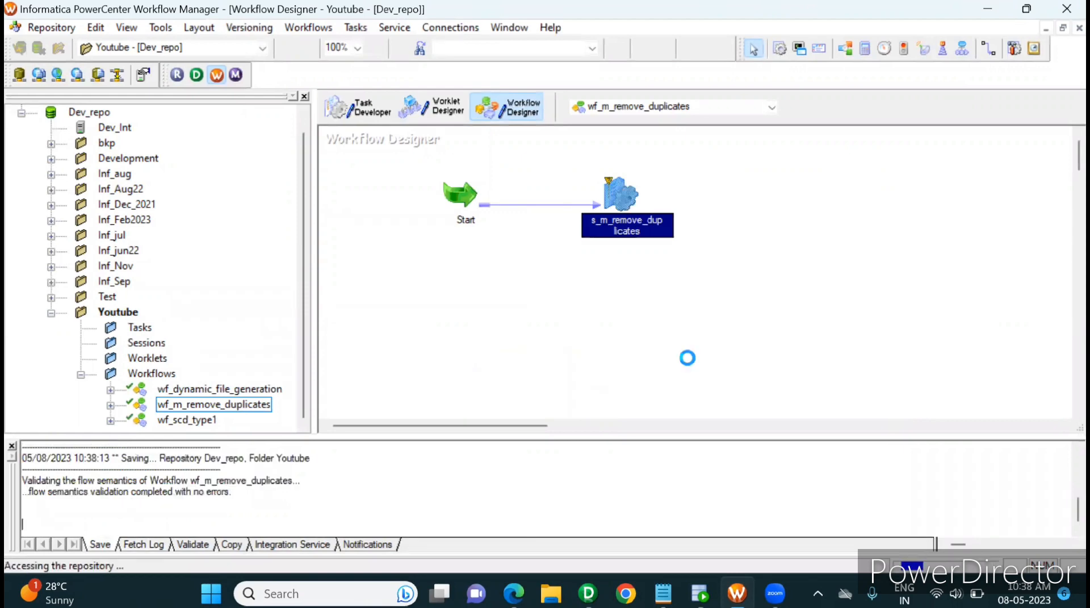
Switch to Oracle SQL Developer and run the select query on the emp_agg target table over the DWH connection
left_click(700, 593)
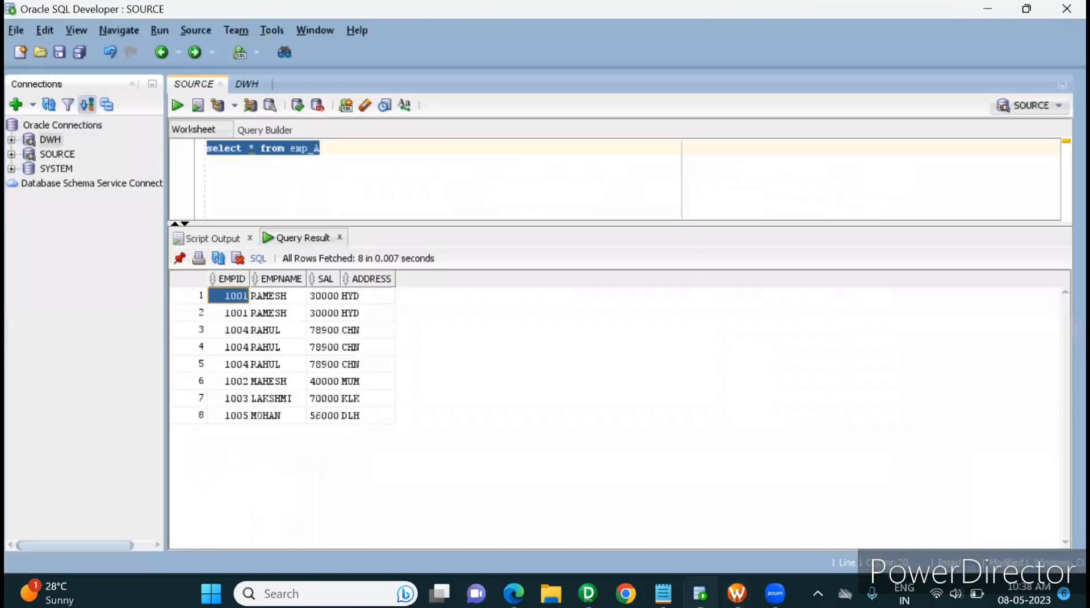
left_click(247, 85)
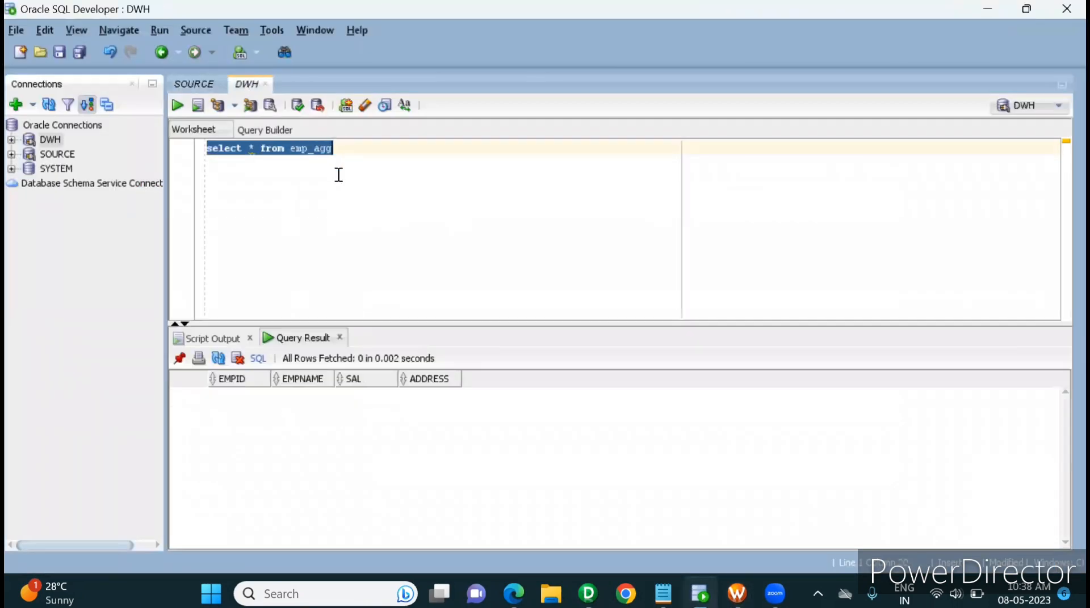
left_click(178, 101)
Return to Workflow Manager and start the s_m_remove_duplicates session task
left_click(736, 593)
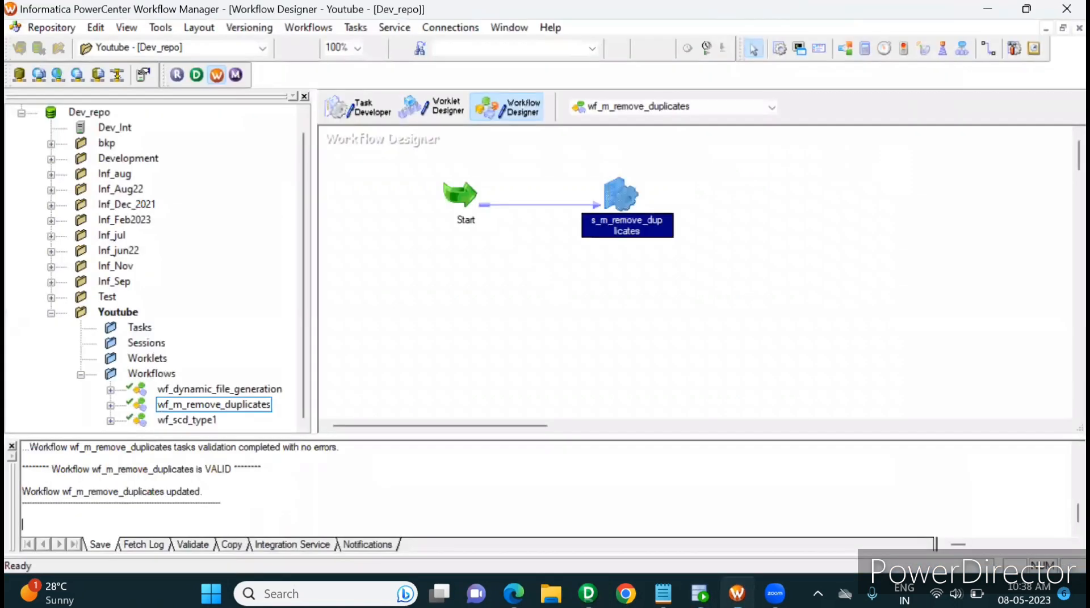
right_click(617, 193)
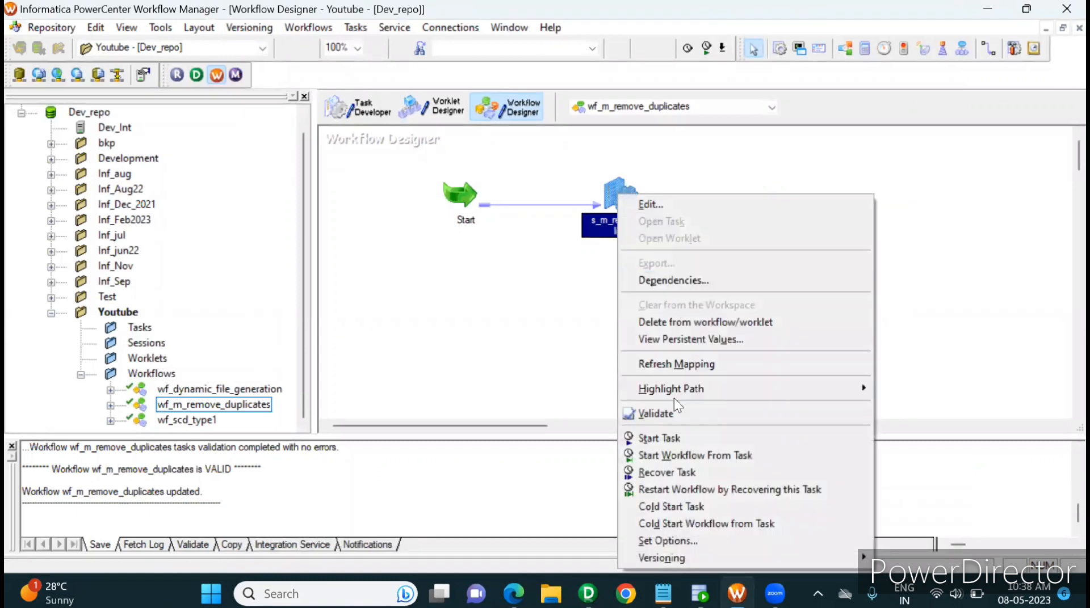
left_click(682, 437)
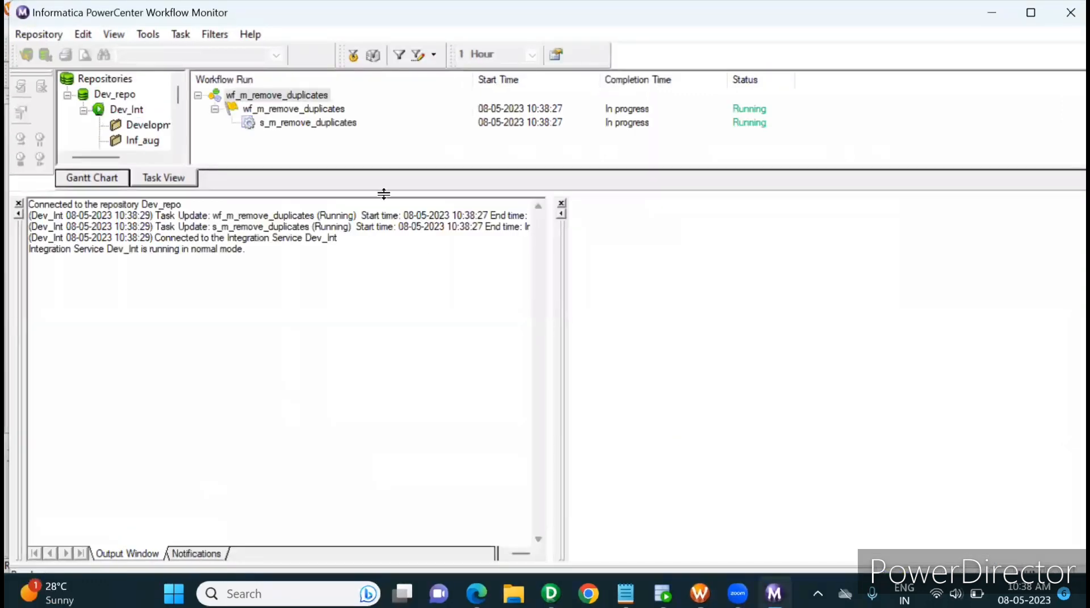
Close the output and properties panes in Workflow Monitor, and examine the s_m_remove_duplicates run properties with the Source/Target Statistics expanded
left_click(18, 204)
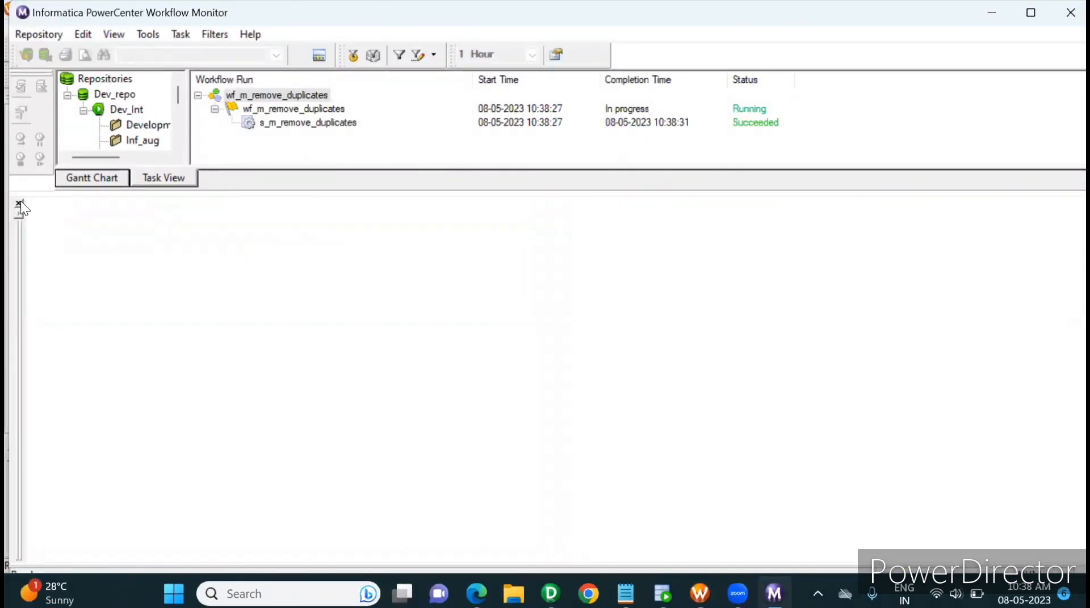
left_click(19, 203)
left_click_drag(169, 195, 340, 187)
left_click(442, 125)
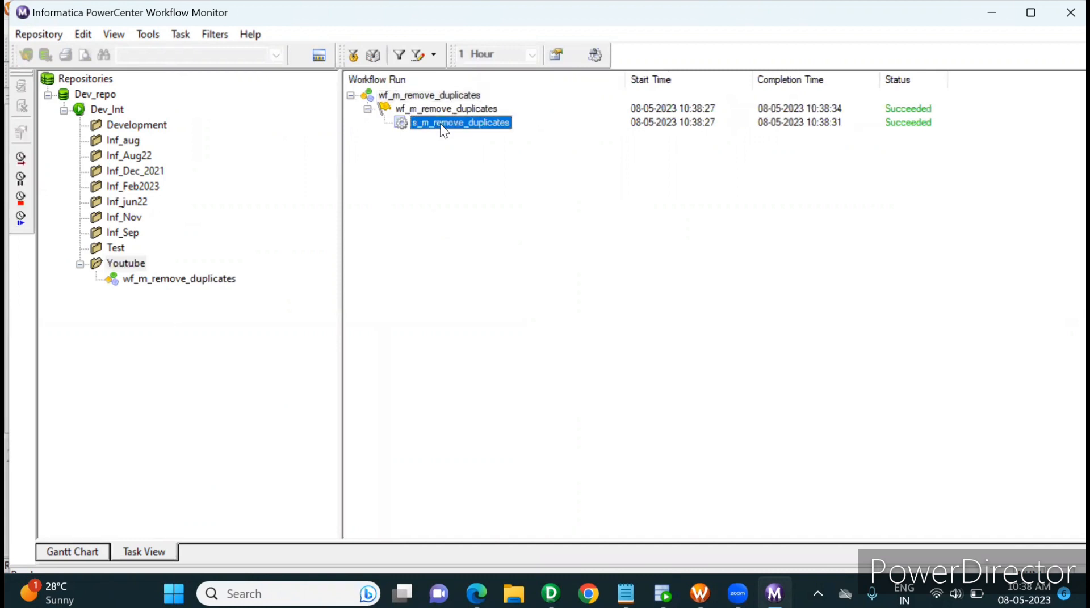
right_click(440, 124)
left_click(527, 357)
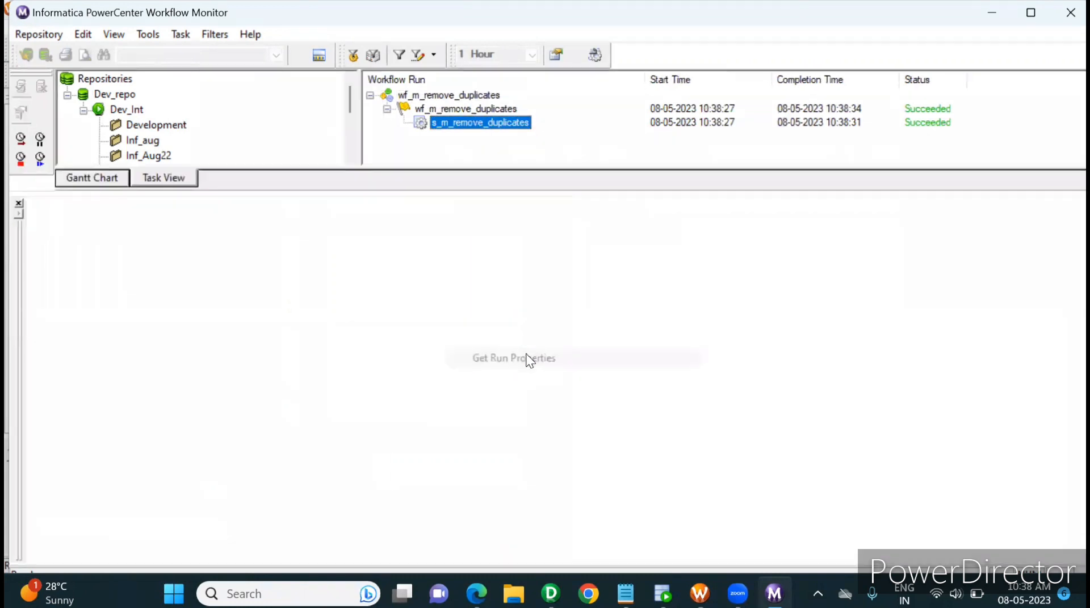
left_click(30, 519)
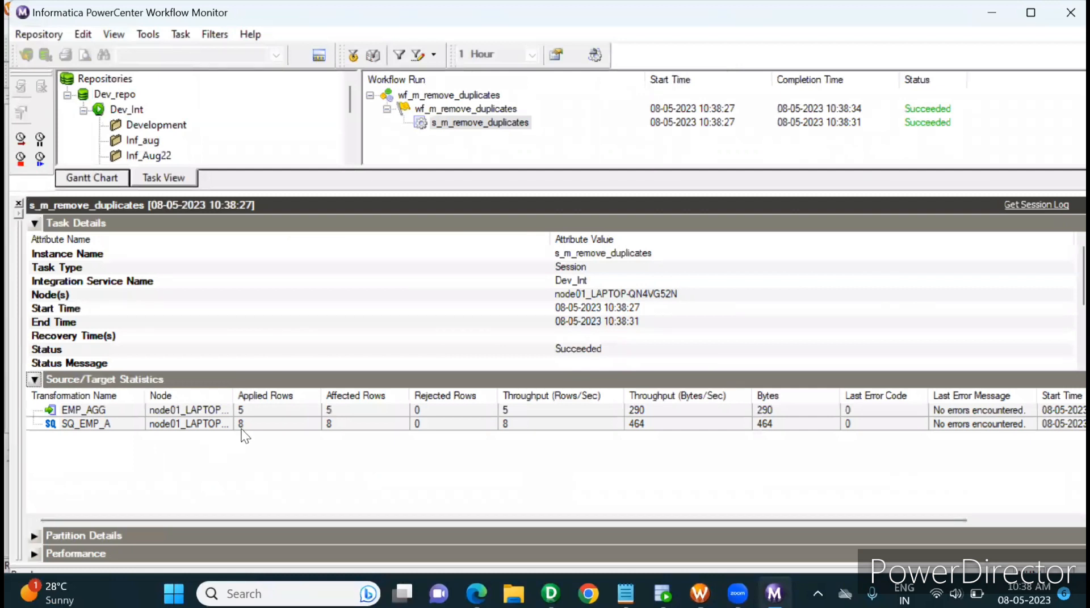
Compare the EMP_AGG and SQ_EMP_A statistics, switch to Oracle SQL Developer, rerun the emp_agg query over DWH, and compare its rows with the SOURCE result
left_click(241, 426)
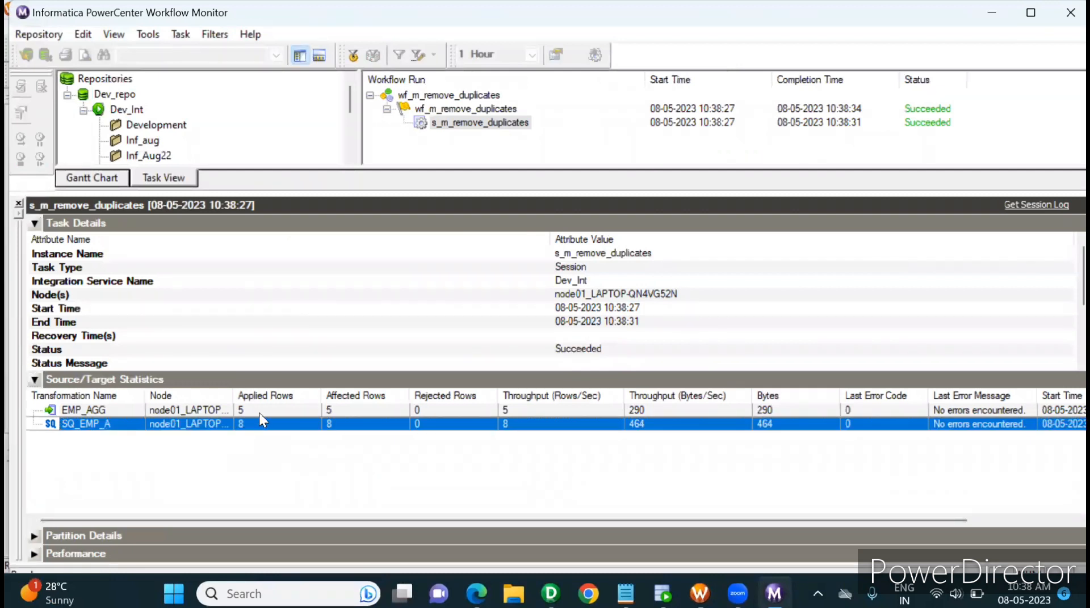
left_click(259, 413)
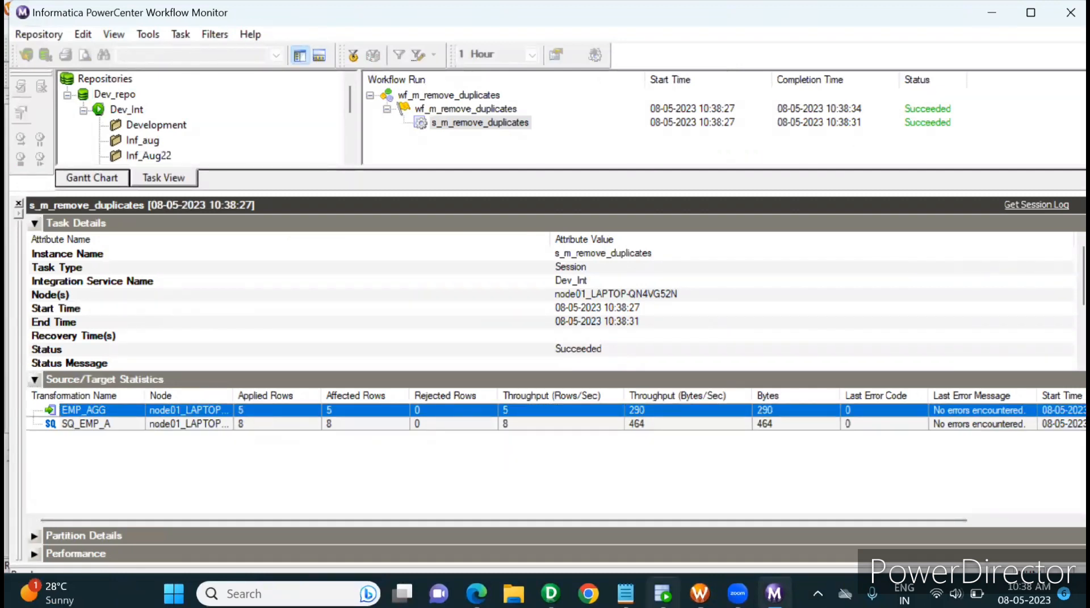
left_click(662, 594)
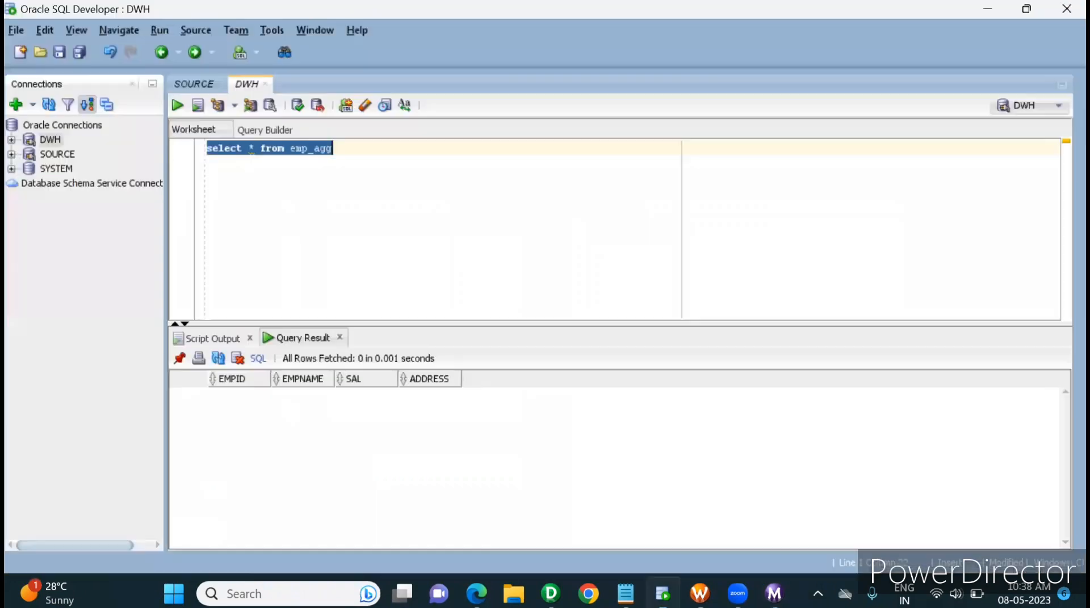
left_click(180, 110)
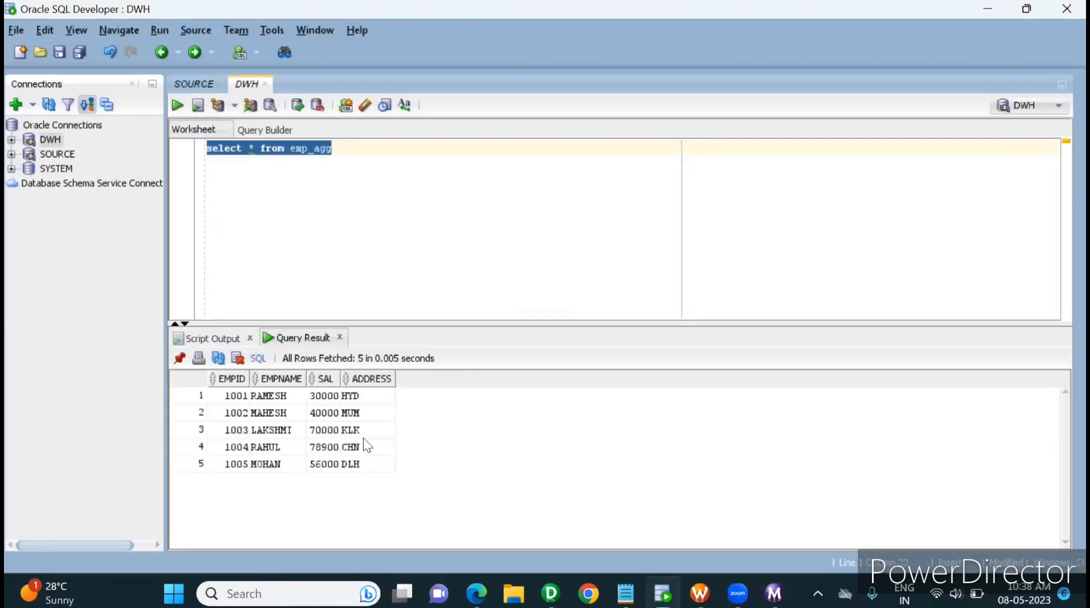
left_click_drag(231, 396, 351, 472)
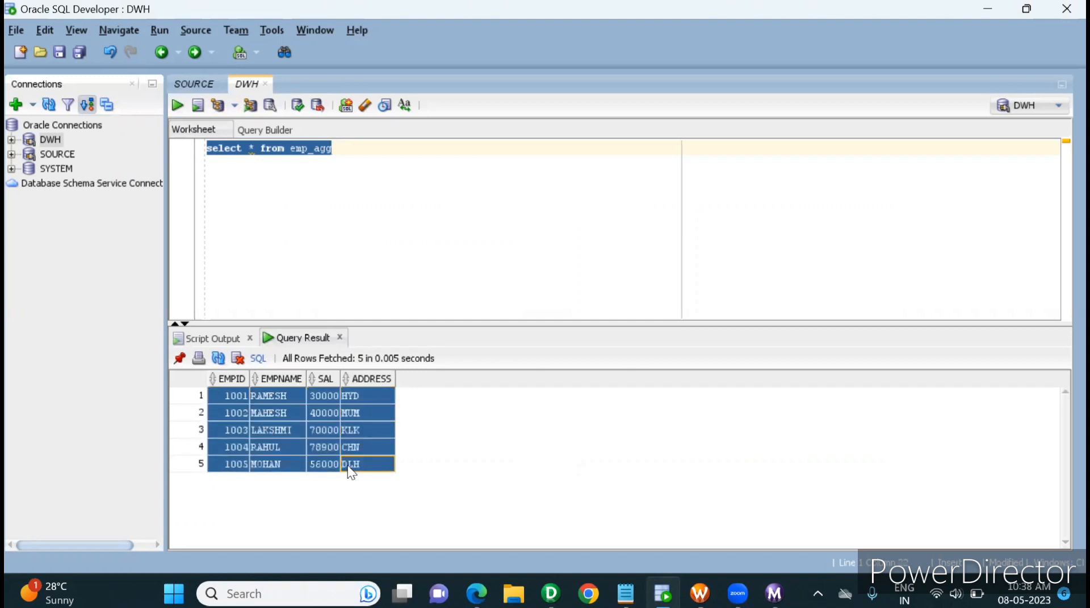
left_click(194, 84)
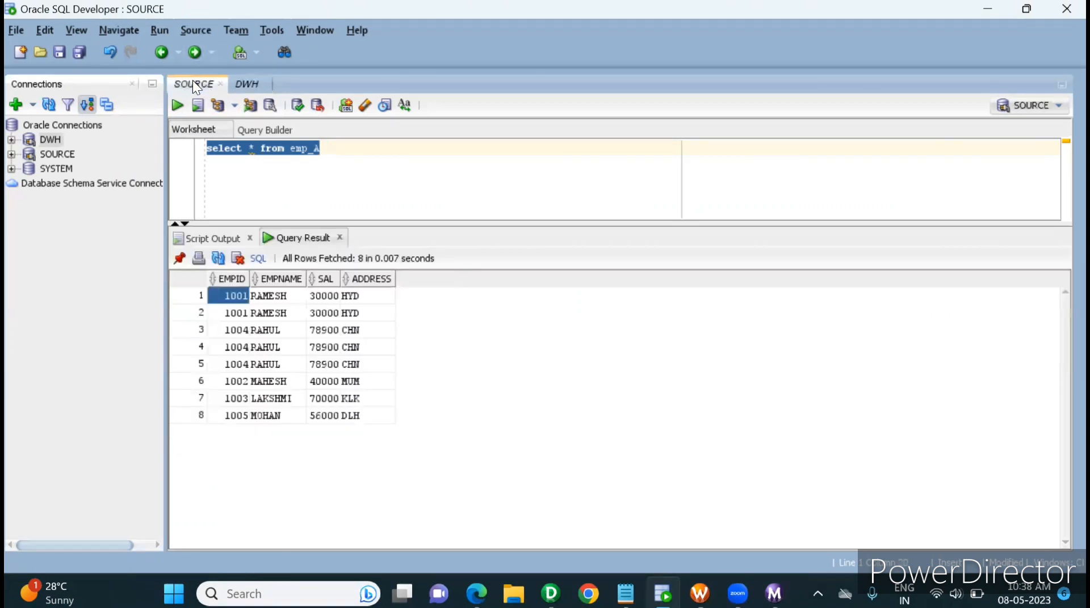
Switch to a newly launched Excel with a blank workbook and maximize its window
left_click(550, 593)
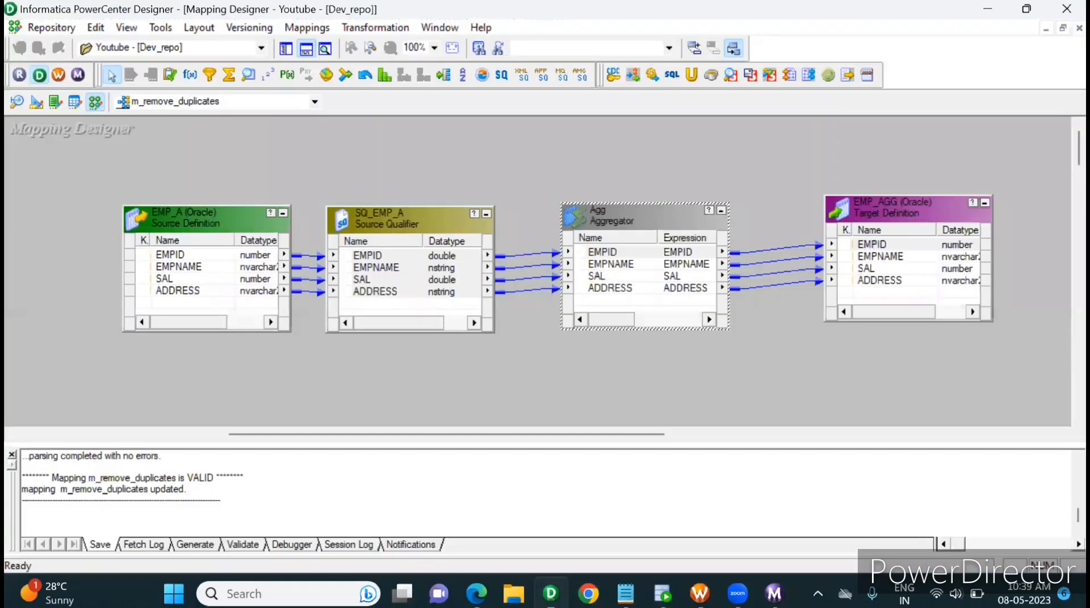
left_click(633, 418)
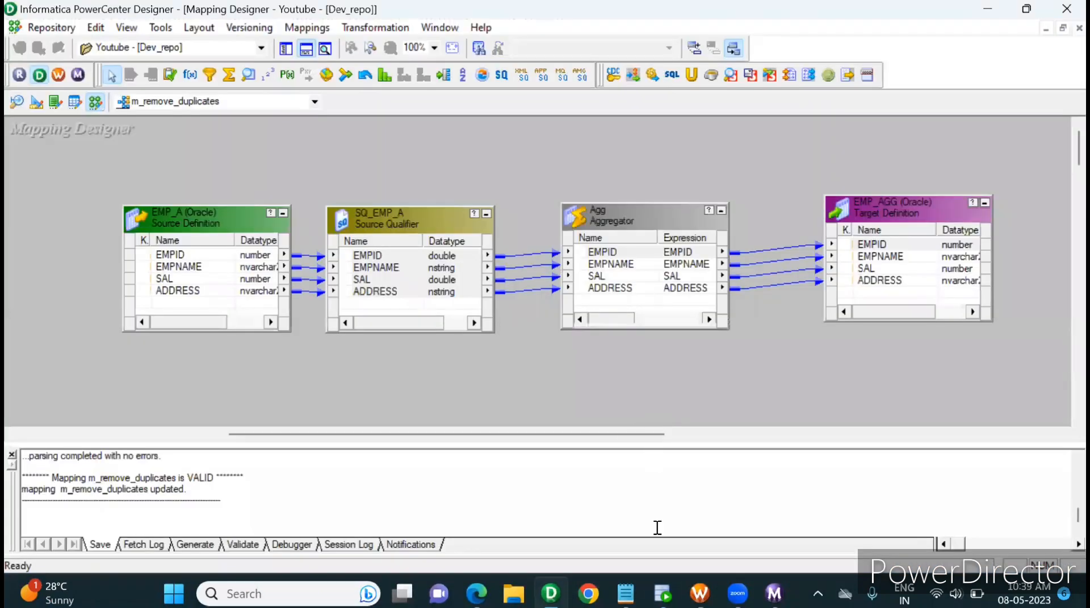
left_click(275, 591)
type("excel")
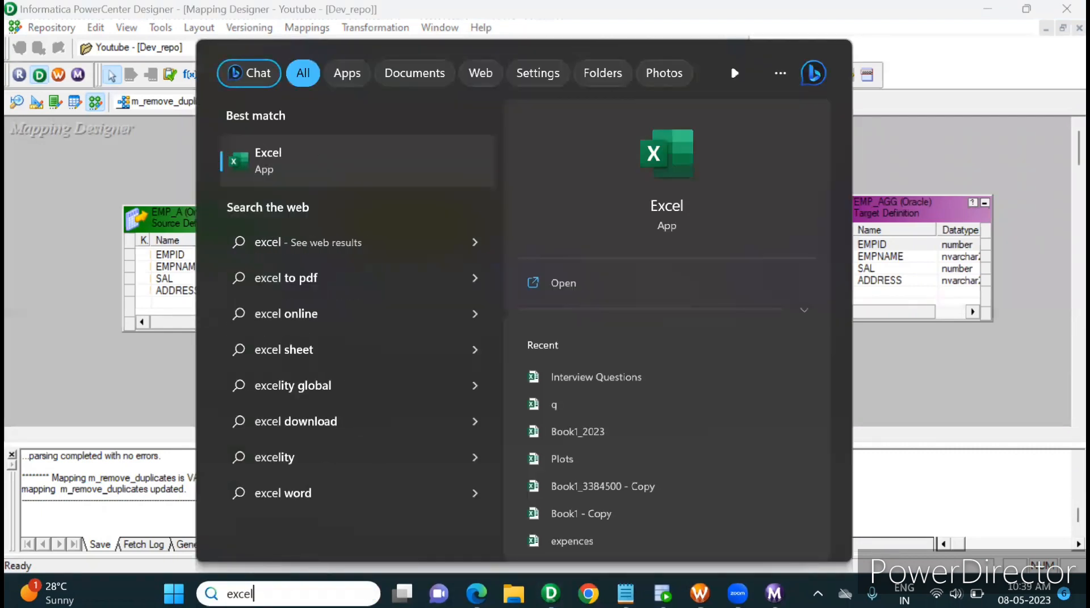
key("Return")
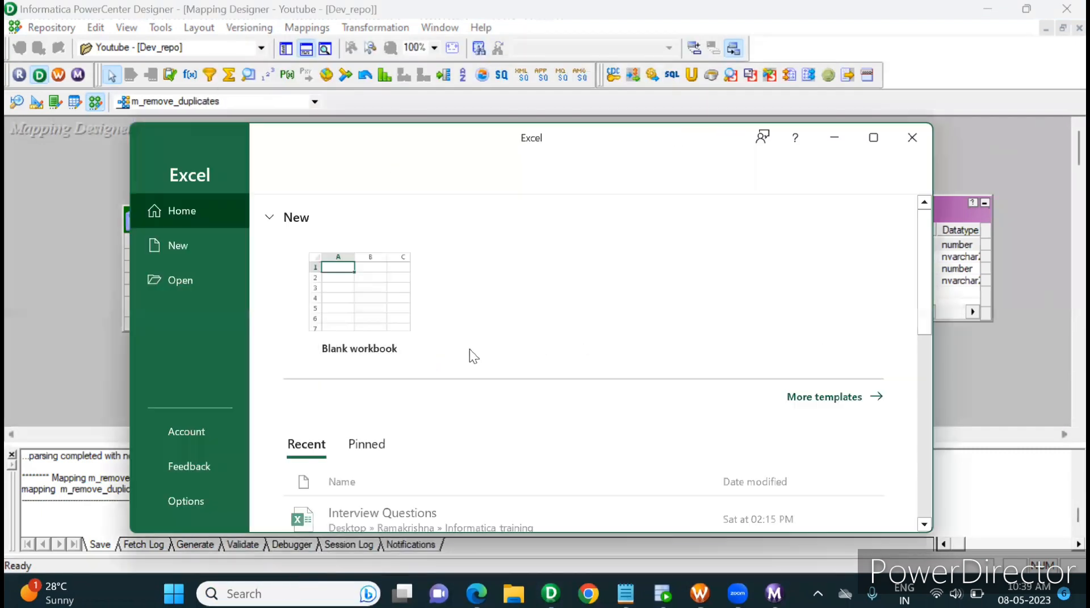
left_click(330, 290)
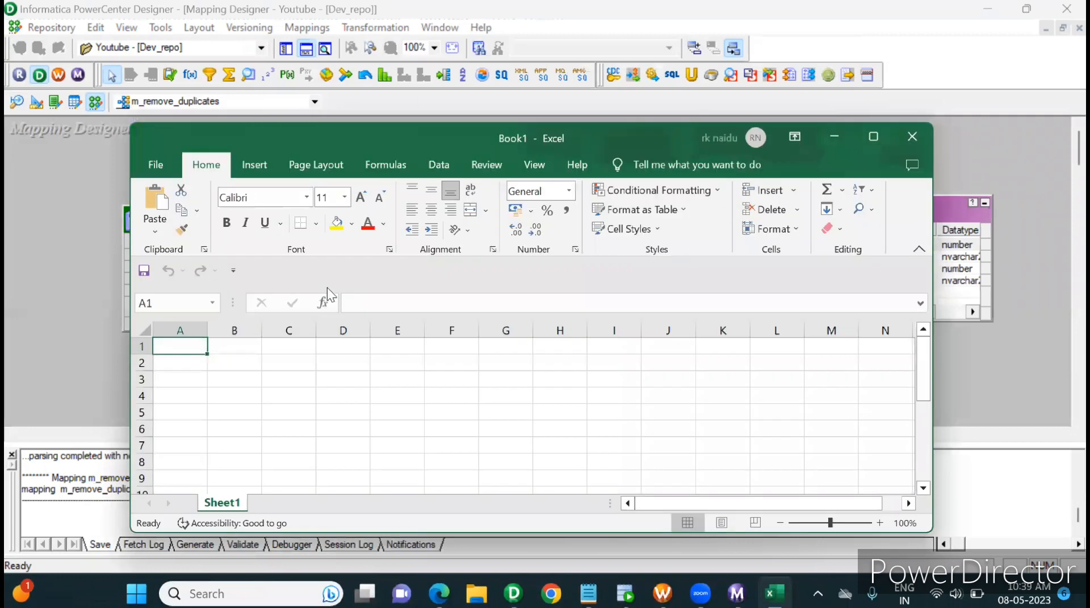
left_click(868, 138)
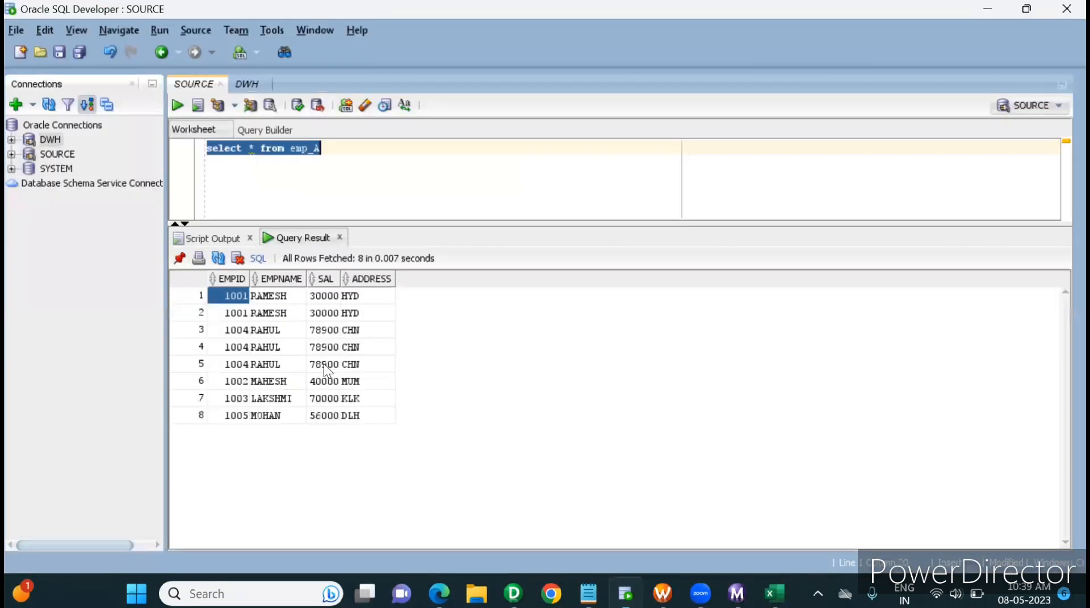
Copy all emp_A result rows from Oracle SQL Developer and paste them into the blank Excel sheet starting at cell A1
left_click(323, 364)
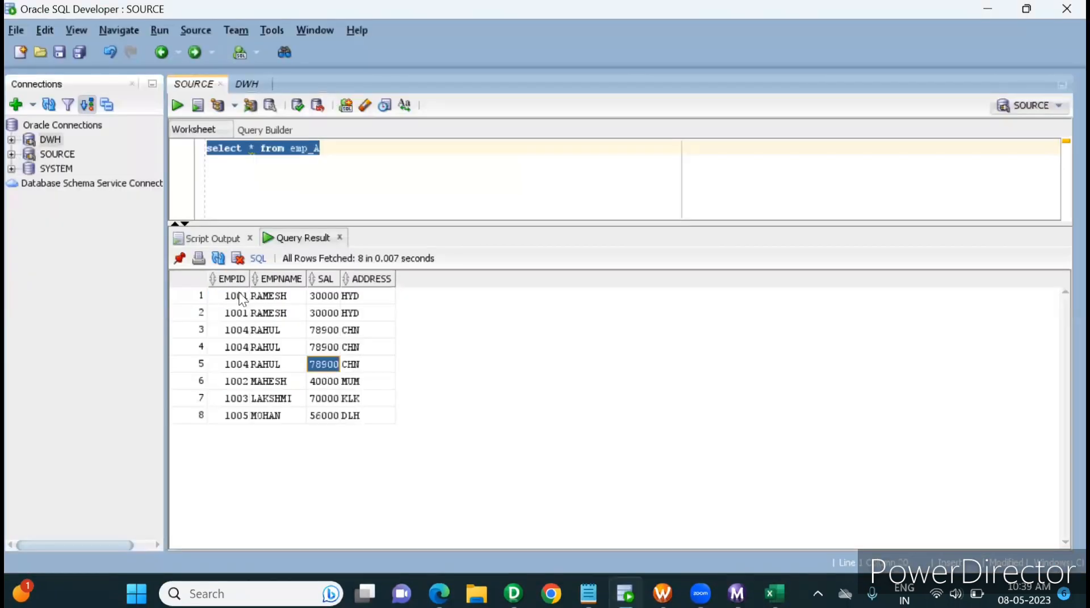
left_click(327, 381, "shift")
left_click(358, 418, "shift")
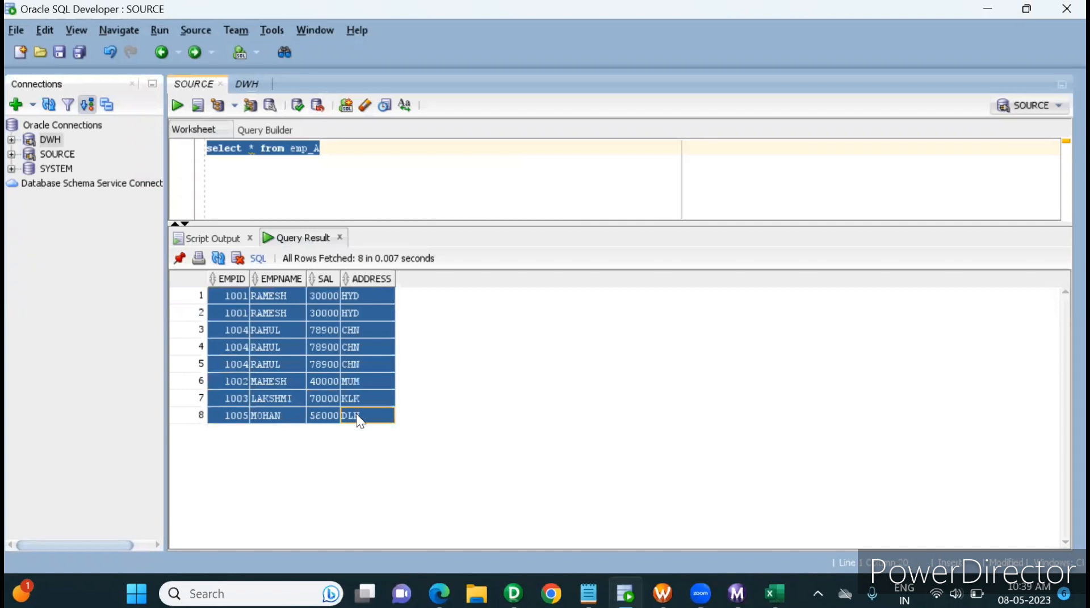
key("ctrl+c")
key("alt+Tab")
key("ctrl+v")
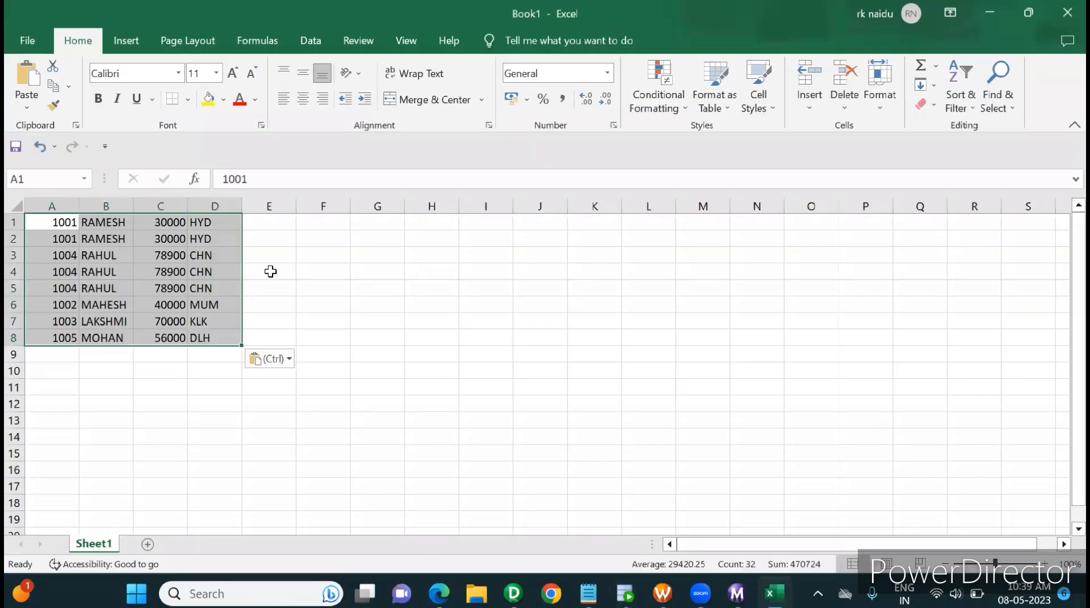
left_click(270, 272)
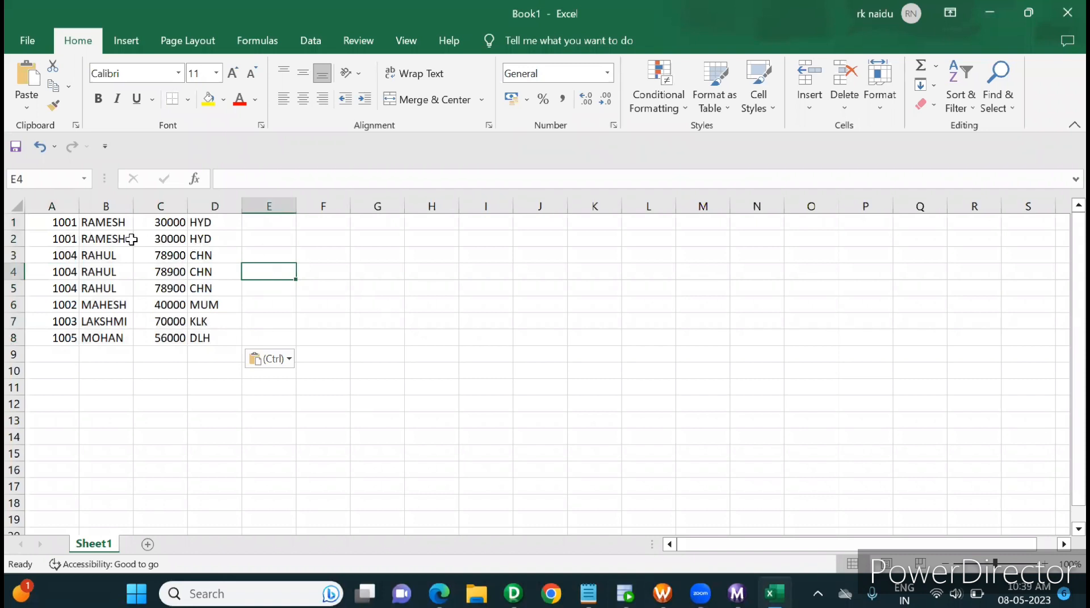
Bold the two duplicate record groups, the 1001 rows in A1:D2 and the 1004 rows in A3:D5
left_click_drag(74, 225, 200, 244)
key("ctrl+b")
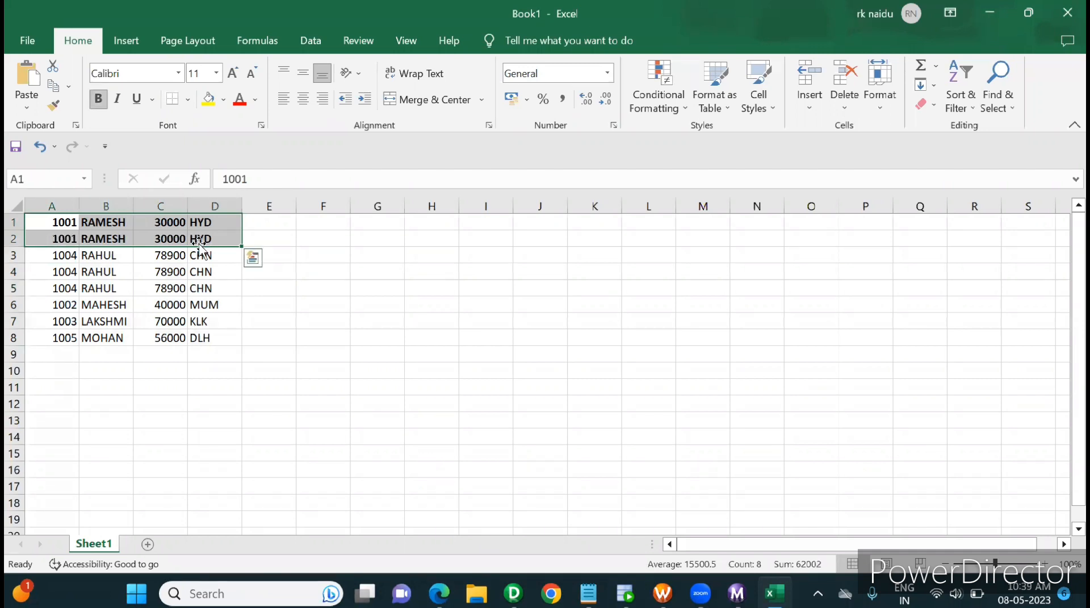
left_click_drag(67, 255, 202, 286)
key("ctrl+b")
left_click(54, 308)
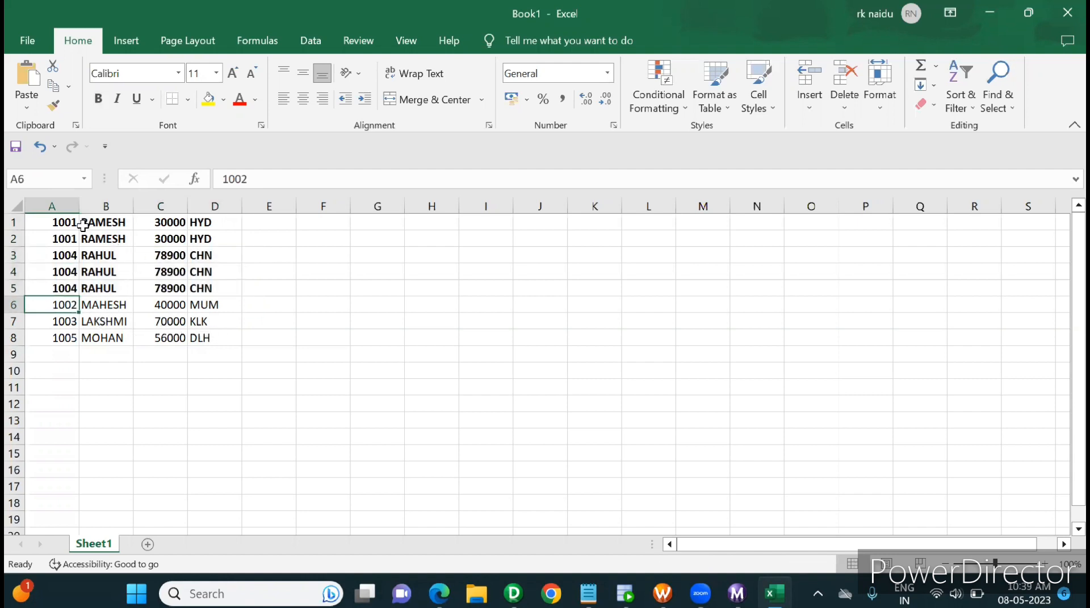
Mark the final row of each duplicate group by entering LAST in cell E2 and last in cell E5
left_click_drag(79, 222, 195, 238)
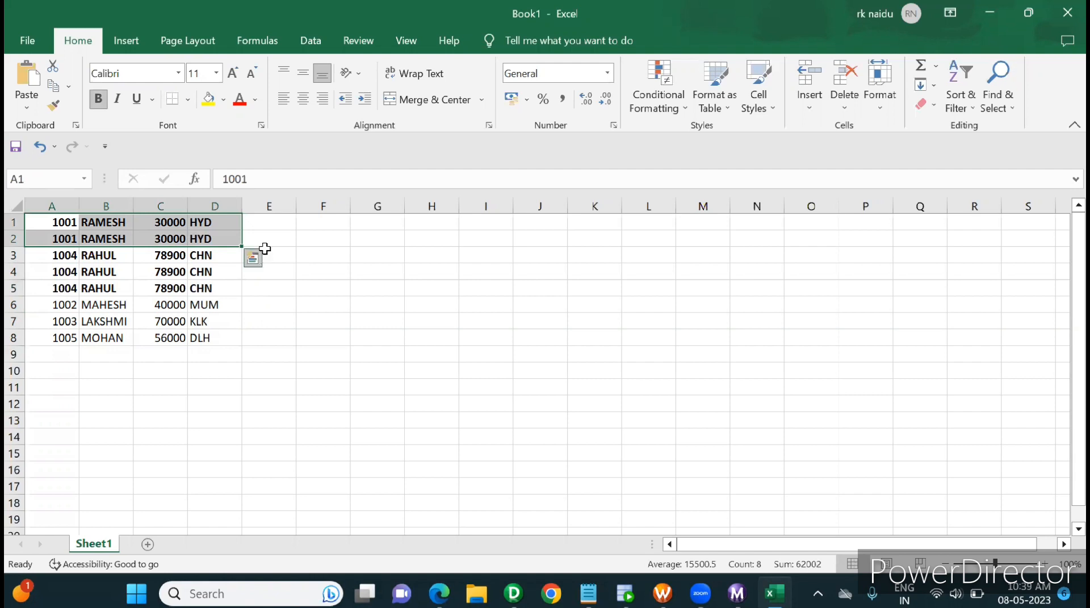
left_click(285, 240)
type("LAST")
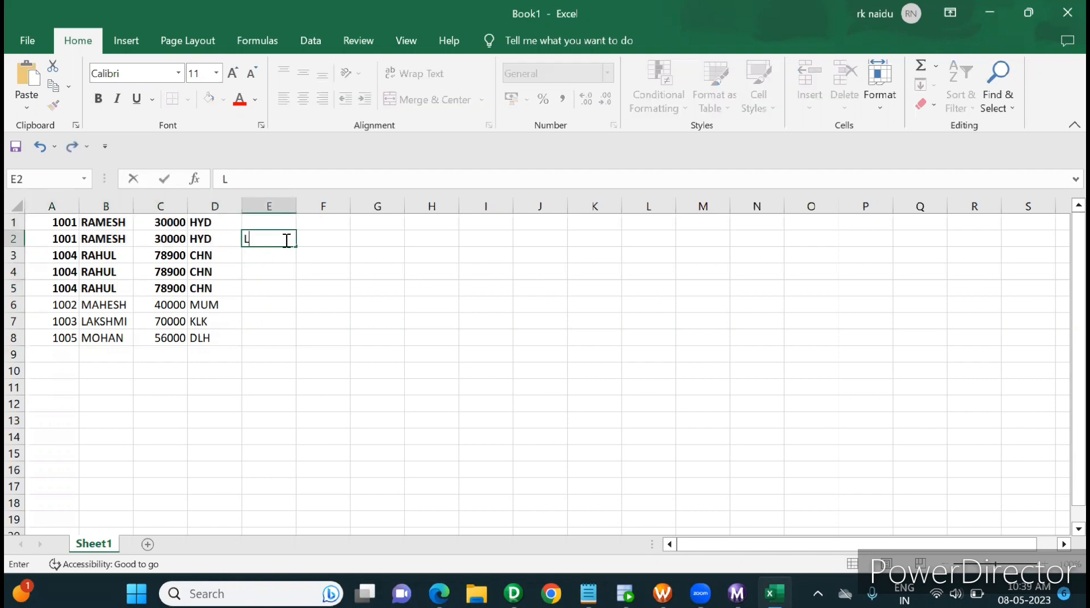
left_click(329, 267)
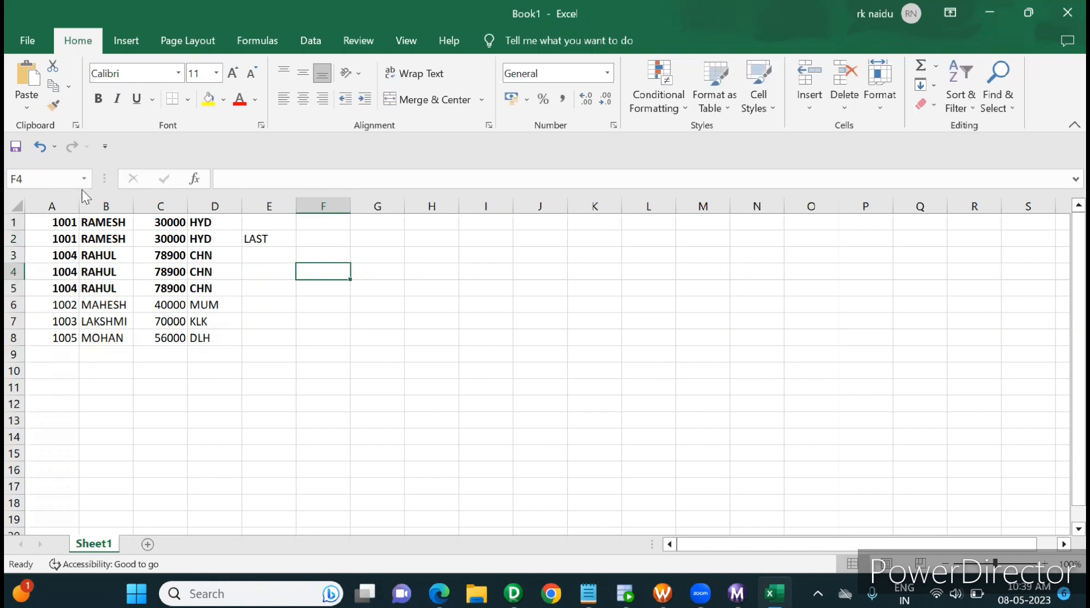
left_click_drag(66, 257, 199, 283)
left_click(262, 288)
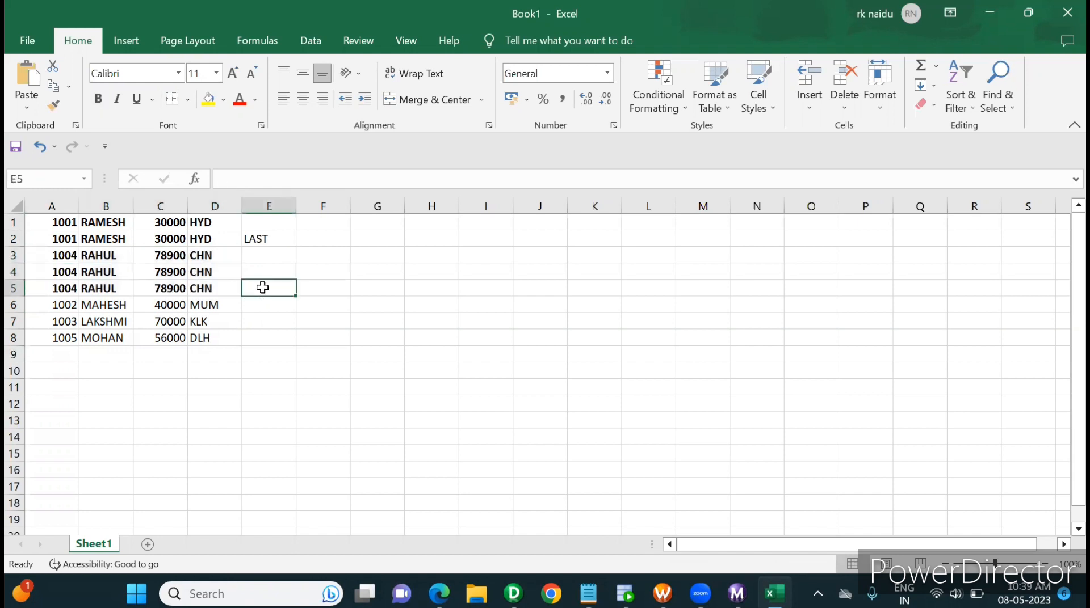
type("last")
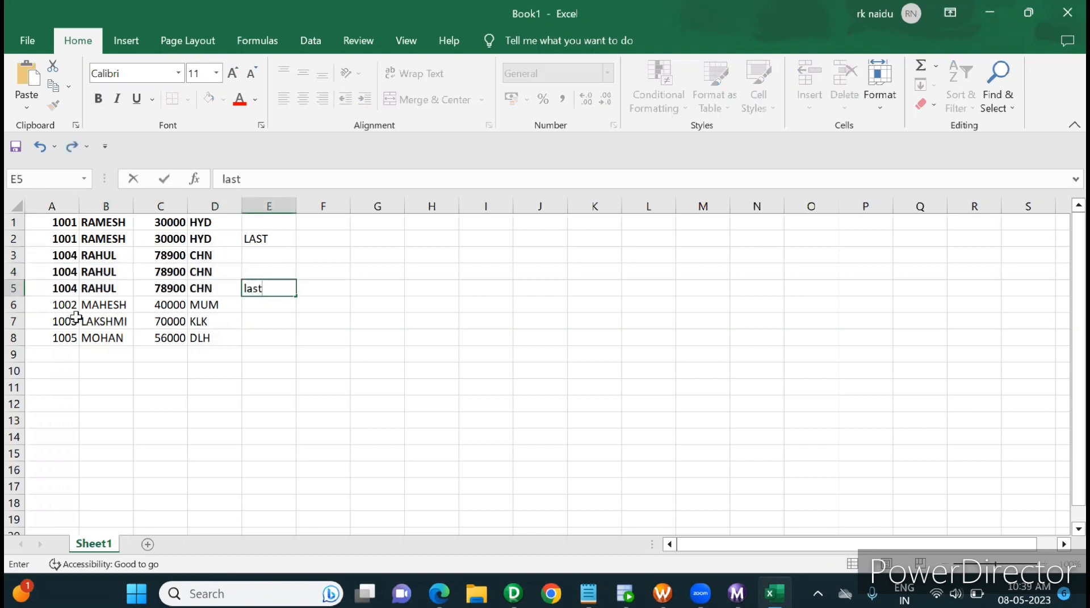
Enter last in cell E6 beside the 1002 record and copy it into E7 and E8 for the remaining single records
left_click(60, 307)
left_click(246, 309)
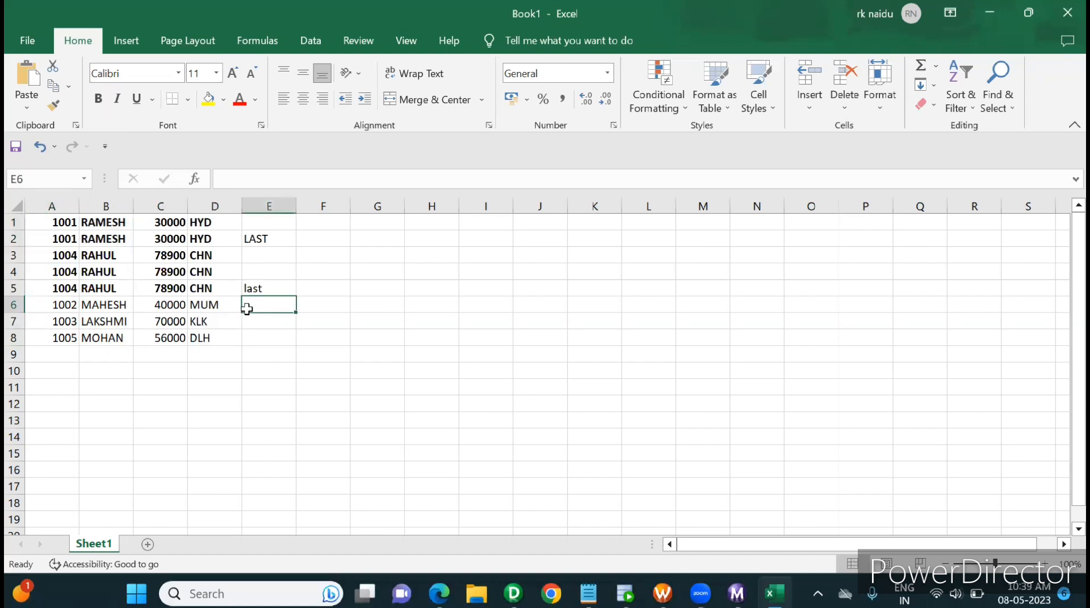
type("laST")
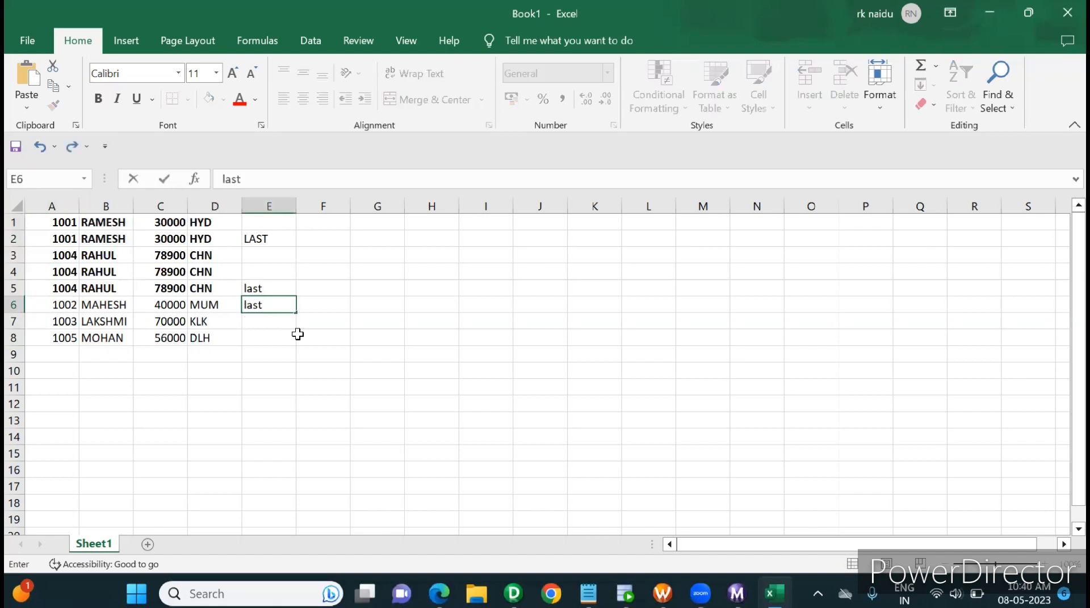
left_click(298, 335)
left_click(270, 306)
key("ctrl+c")
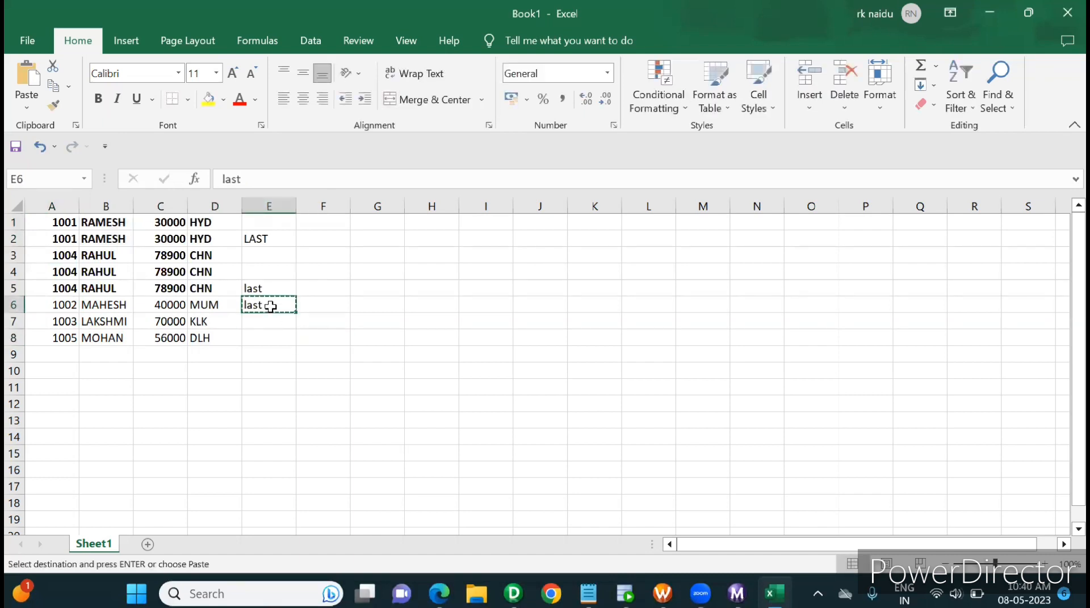
key("shift+Down")
key("shift+Down")
key("ctrl+v")
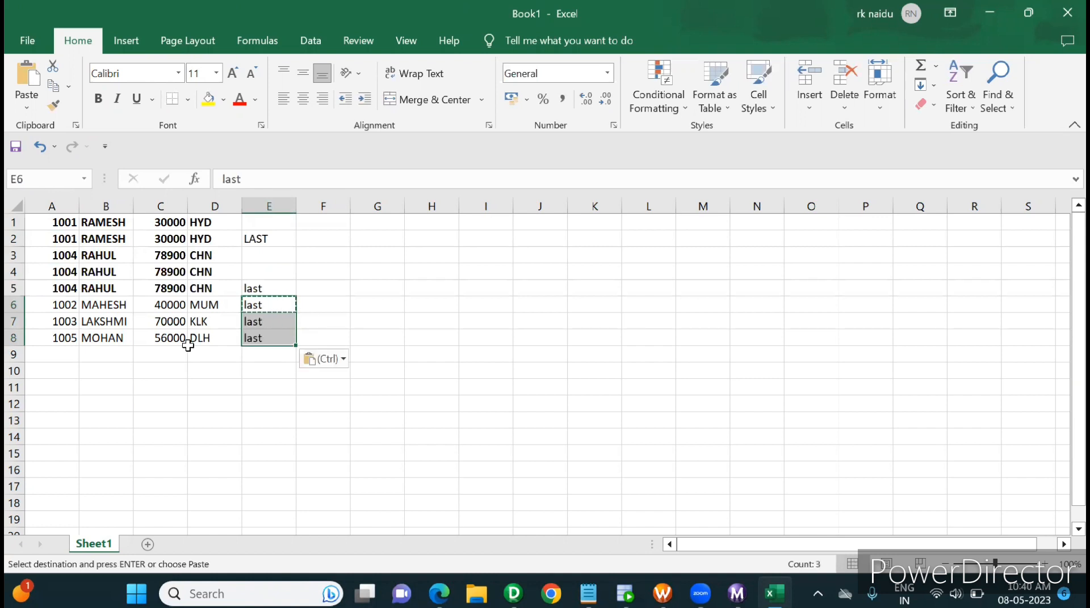
Examine the marked final rows of the 1001 and 1004 groups, and review the whole record range A1:D8
left_click(261, 237)
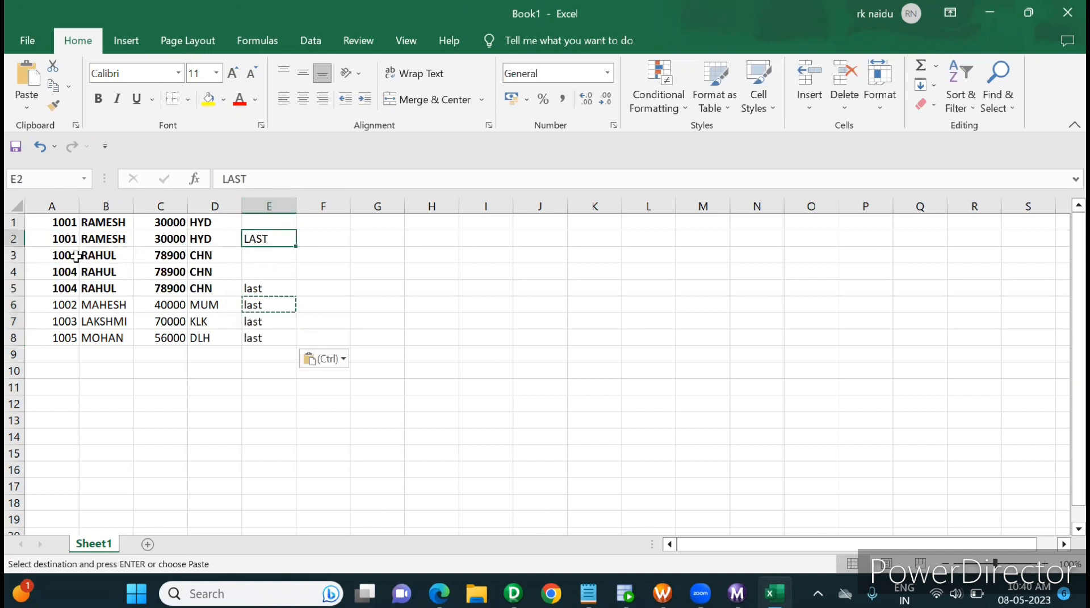
left_click_drag(65, 256, 196, 287)
left_click(196, 287)
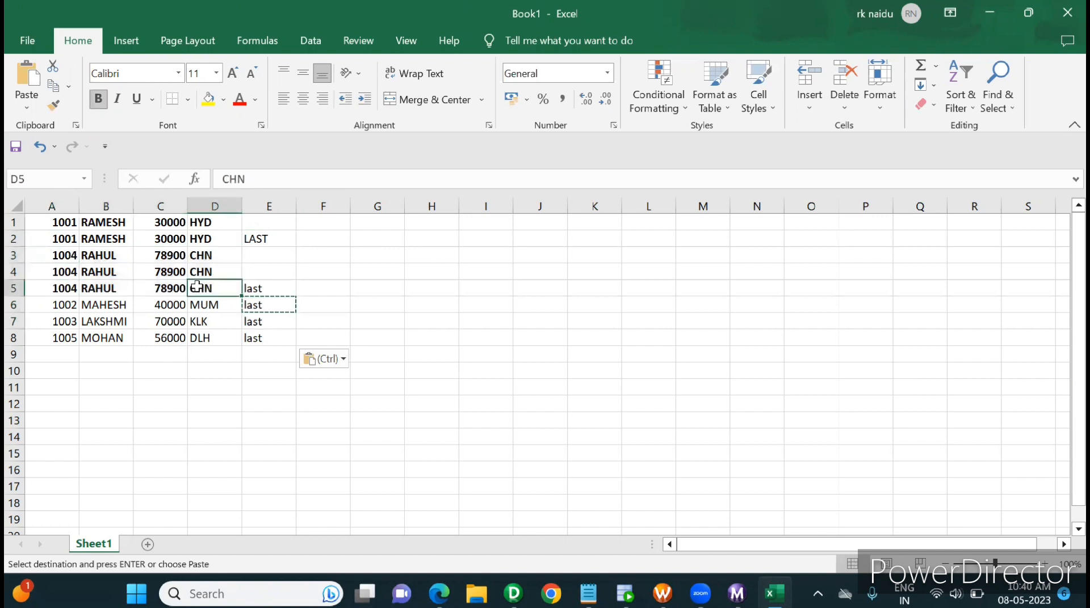
left_click(50, 289)
left_click_drag(50, 288, 200, 287)
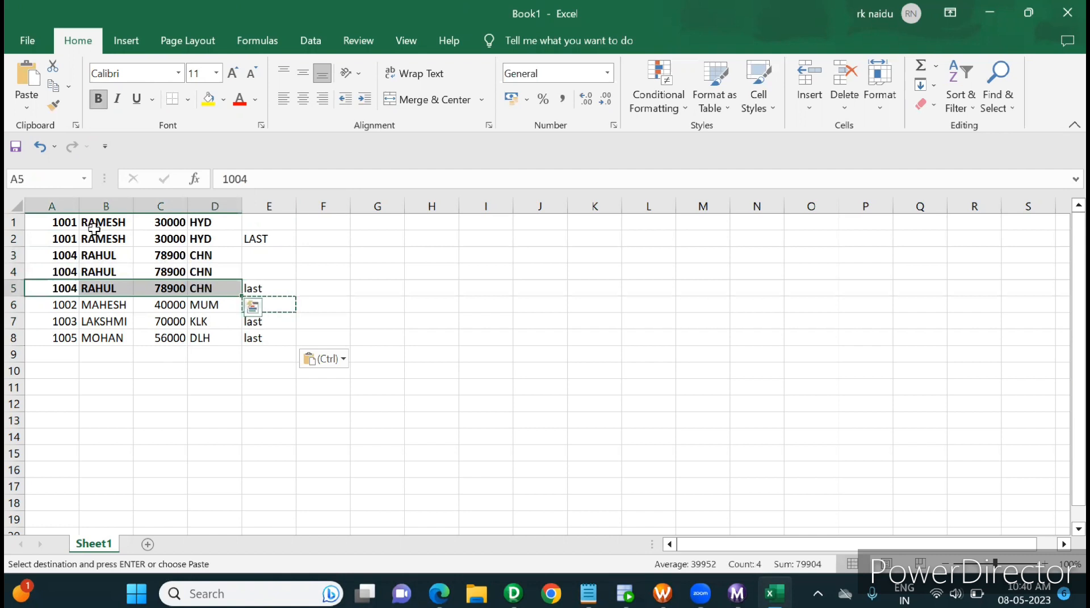
left_click_drag(65, 222, 206, 234)
left_click(206, 234)
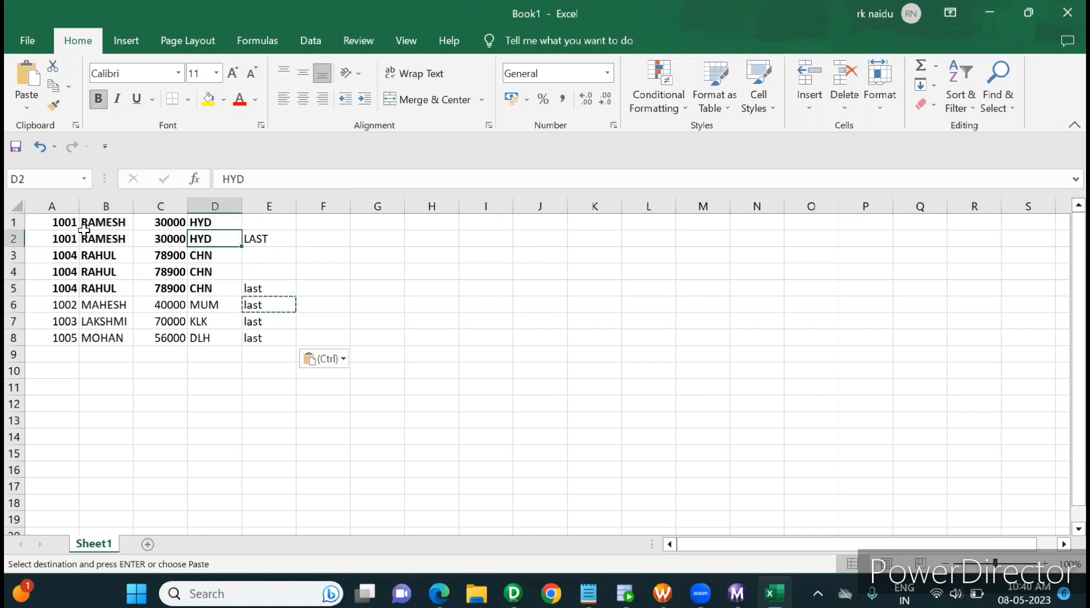
left_click_drag(57, 238, 210, 239)
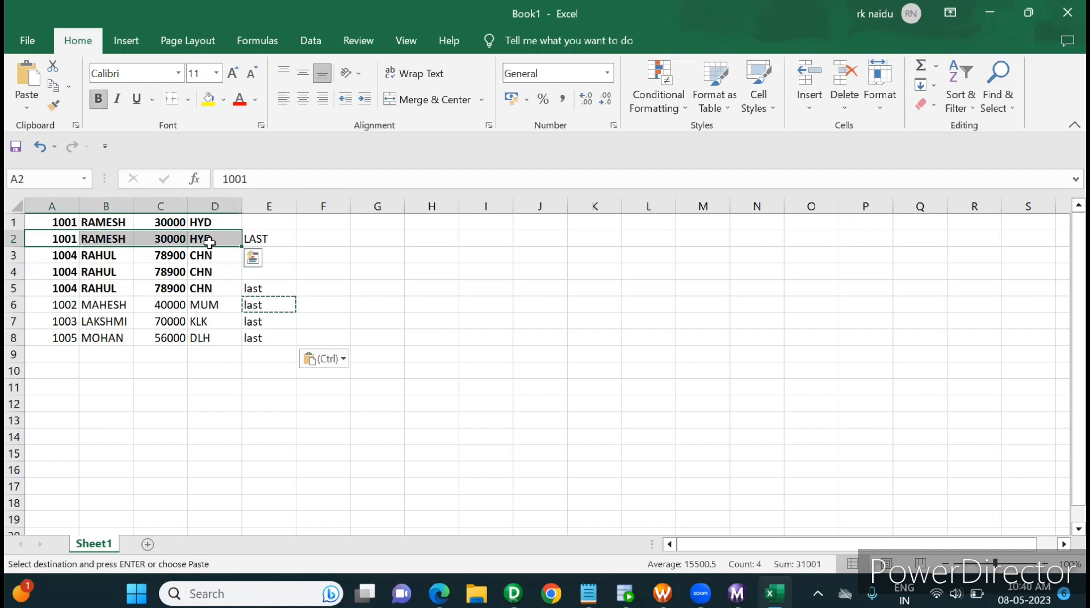
left_click(209, 239)
left_click_drag(54, 221, 209, 336)
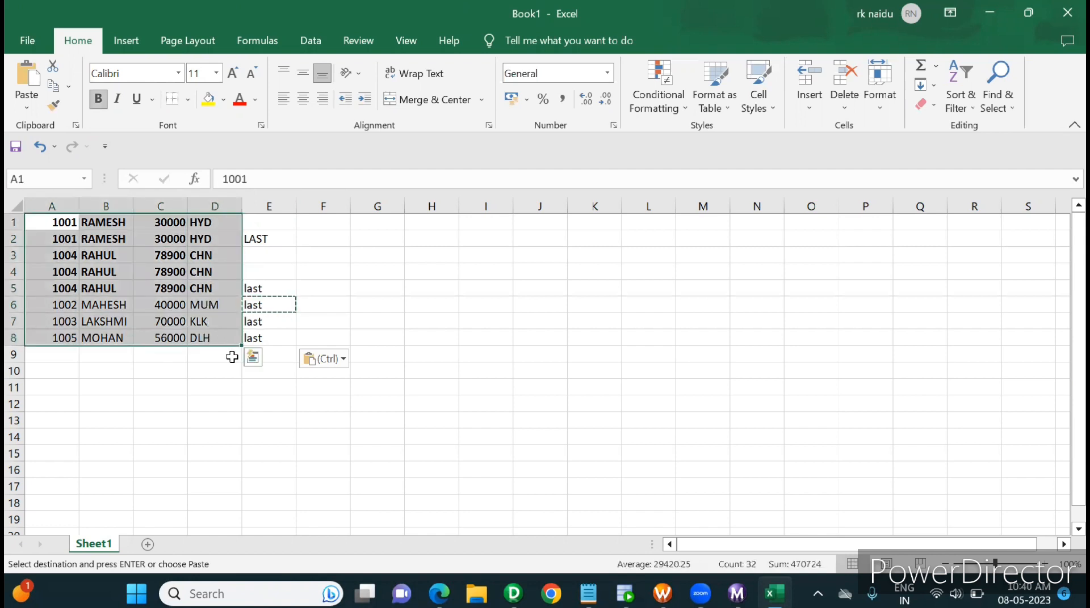
left_click(222, 373)
Clear the marks from cells E2:E7, review the records in A1:D8 as one group, and select cell E8
left_click_drag(268, 239, 264, 323)
key("Delete")
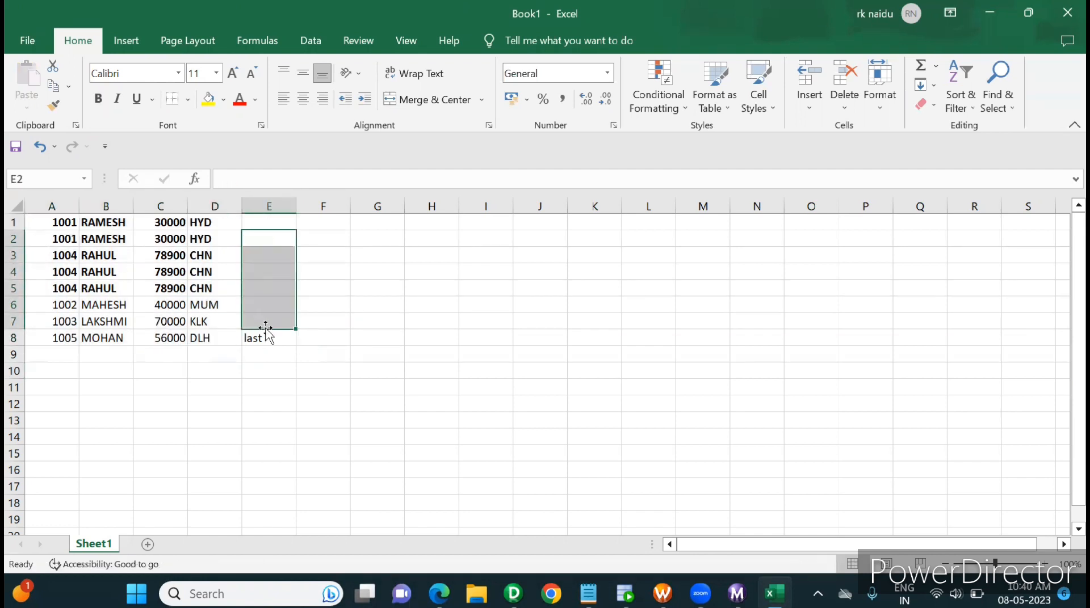
left_click_drag(51, 219, 195, 336)
left_click(260, 335)
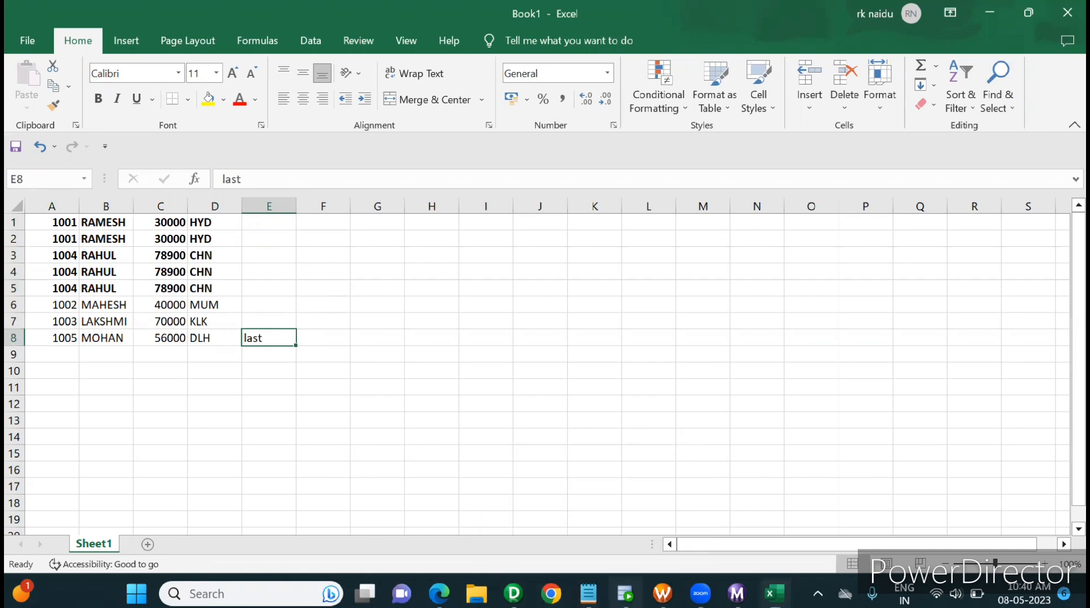
In PowerCenter Designer, clear Group By for the EMPID, EMPNAME, SAL and ADDRESS ports of the Agg Aggregator and apply the change
left_click(624, 594)
left_click(328, 334)
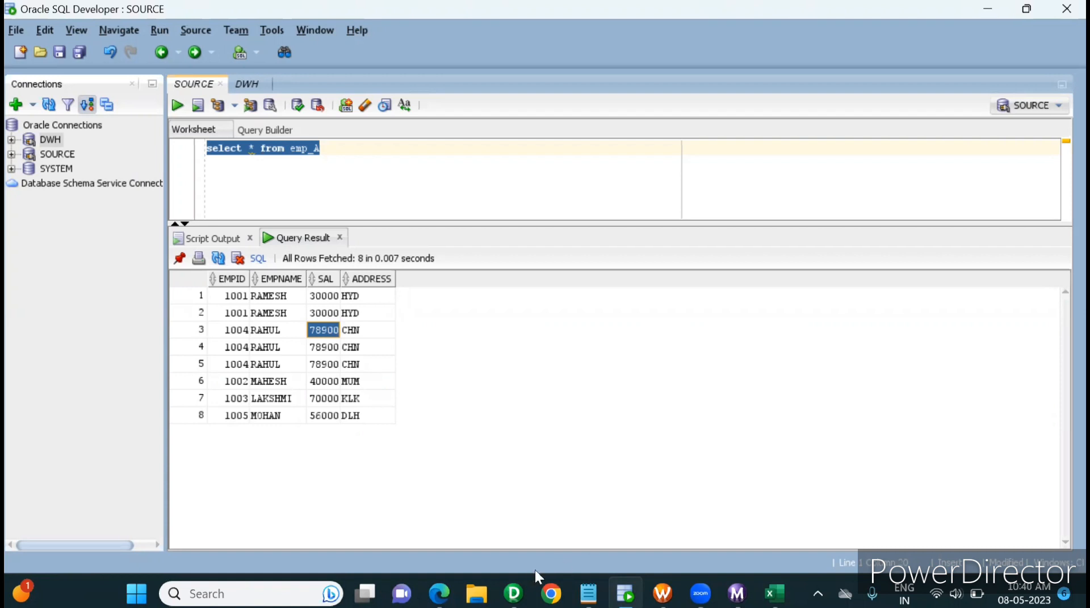
left_click(513, 593)
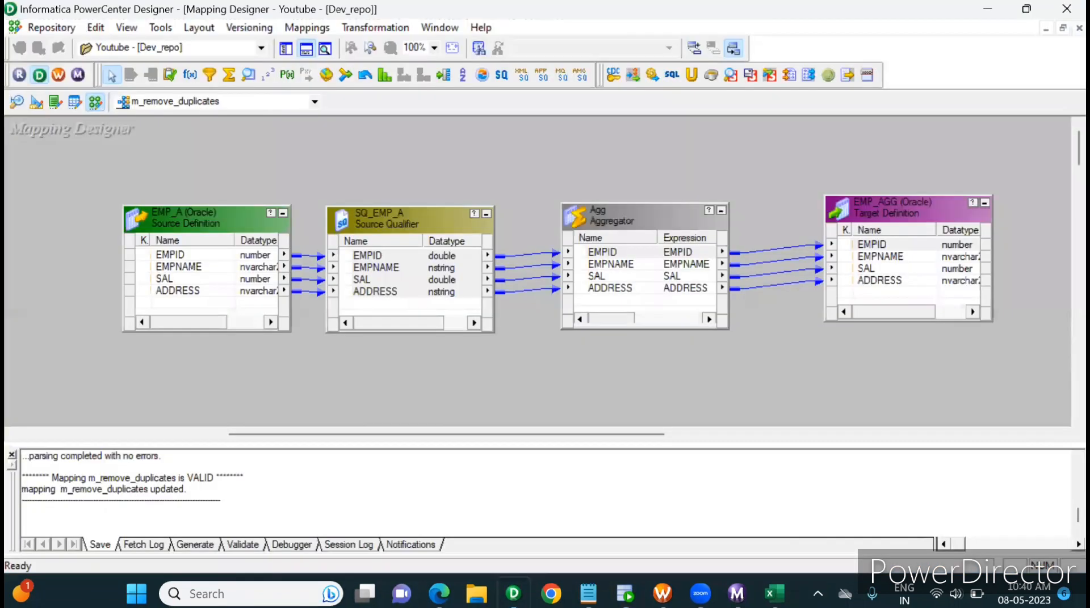
double_click(658, 225)
left_click(367, 41)
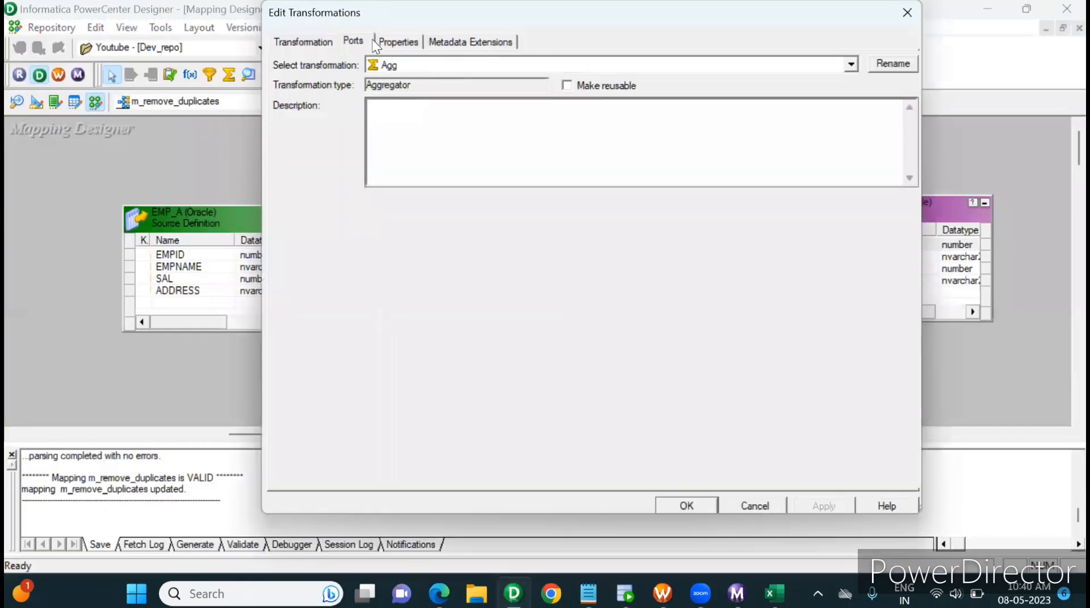
left_click(862, 120)
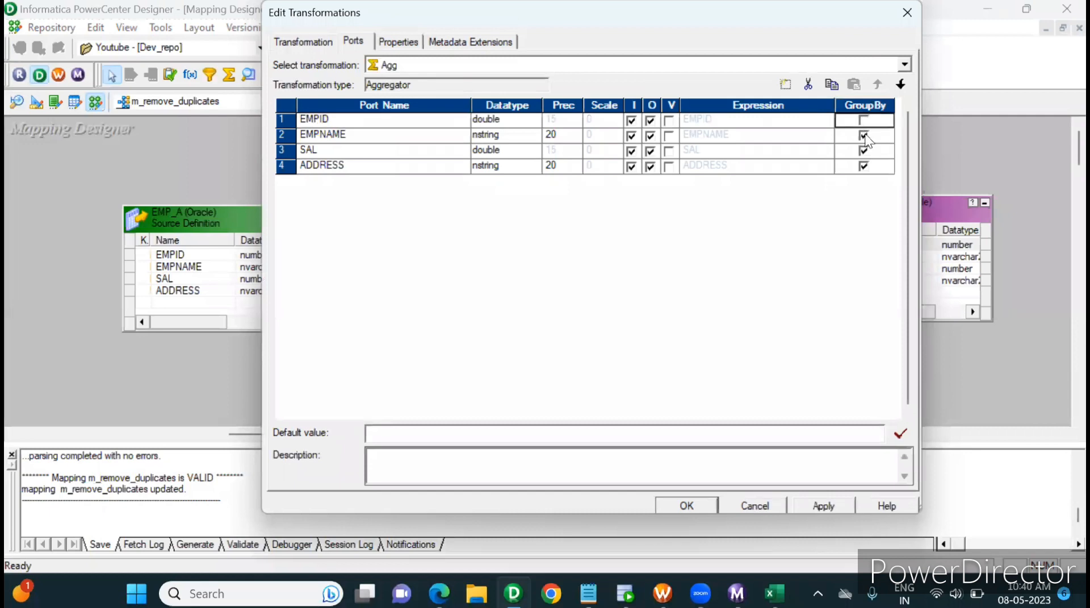
left_click(864, 136)
left_click(863, 152)
left_click(863, 167)
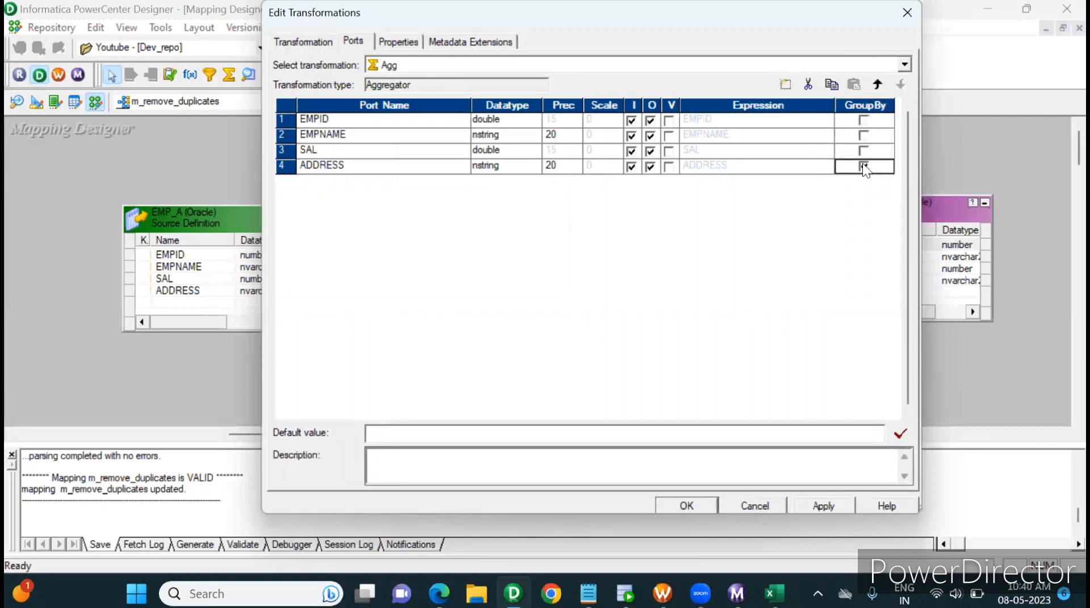
left_click(828, 507)
left_click(686, 506)
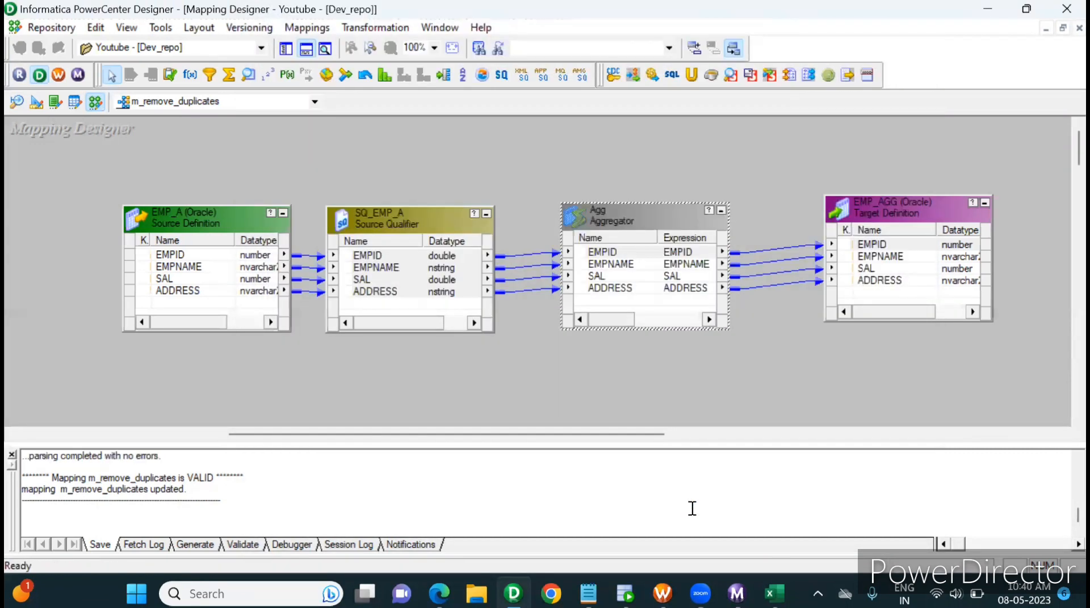
Switch to SQL Developer and highlight the last record, 1005, in the EMP_A query result
key("alt+Tab")
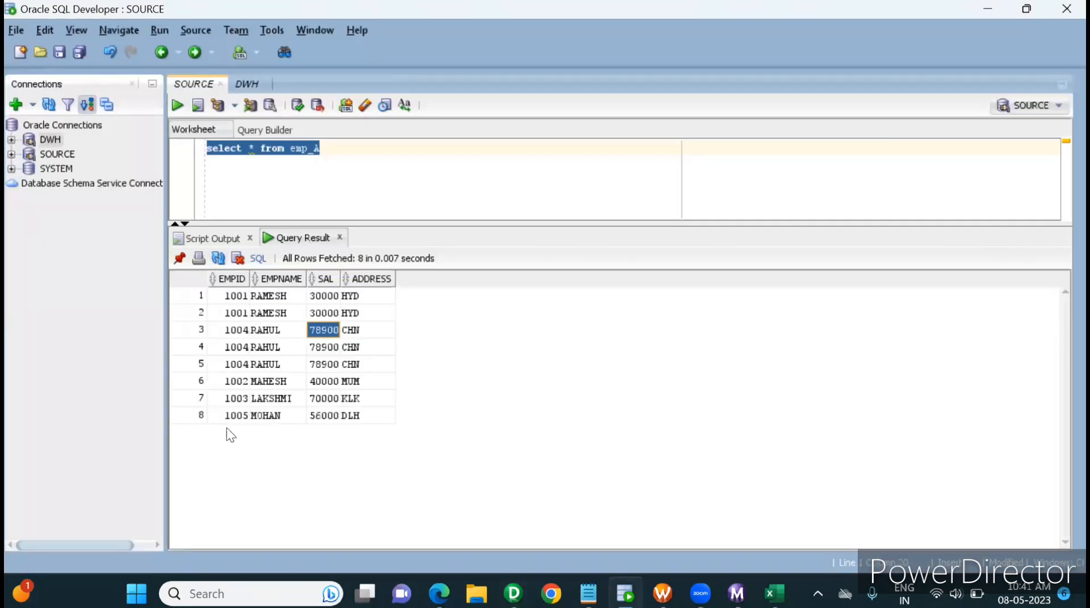
left_click_drag(219, 418, 360, 418)
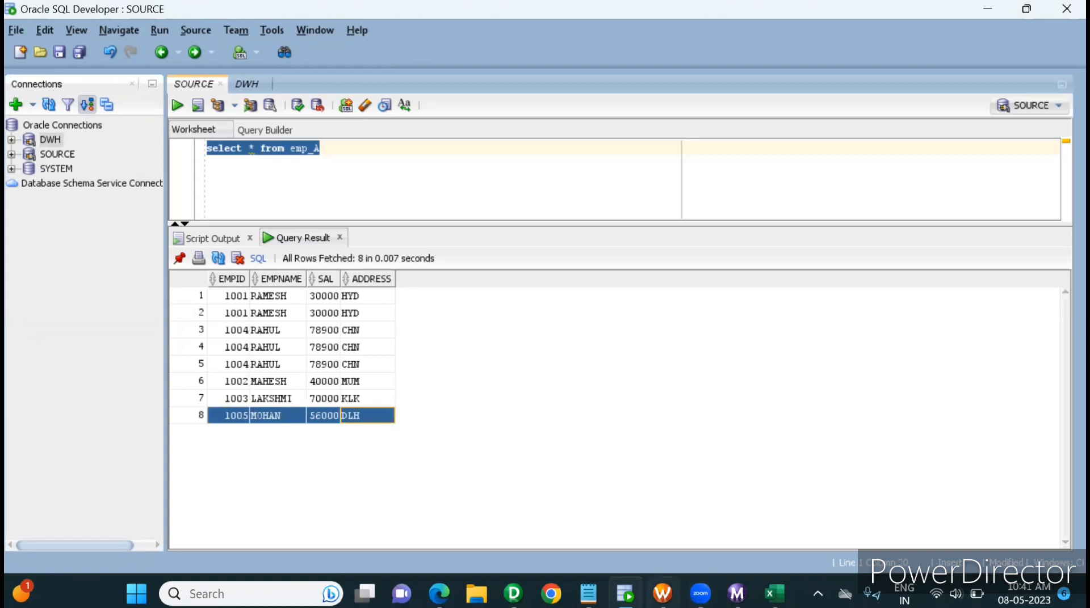
In Workflow Manager, refresh the mapping of session s_m_remove_duplicates and save the workflow
left_click(662, 594)
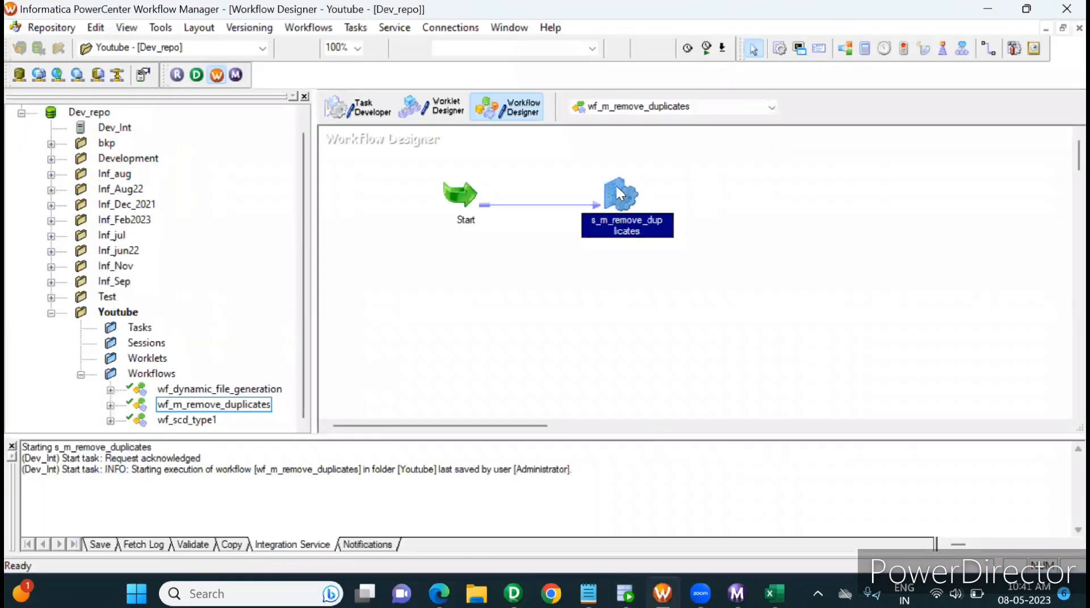
right_click(617, 189)
left_click(673, 355)
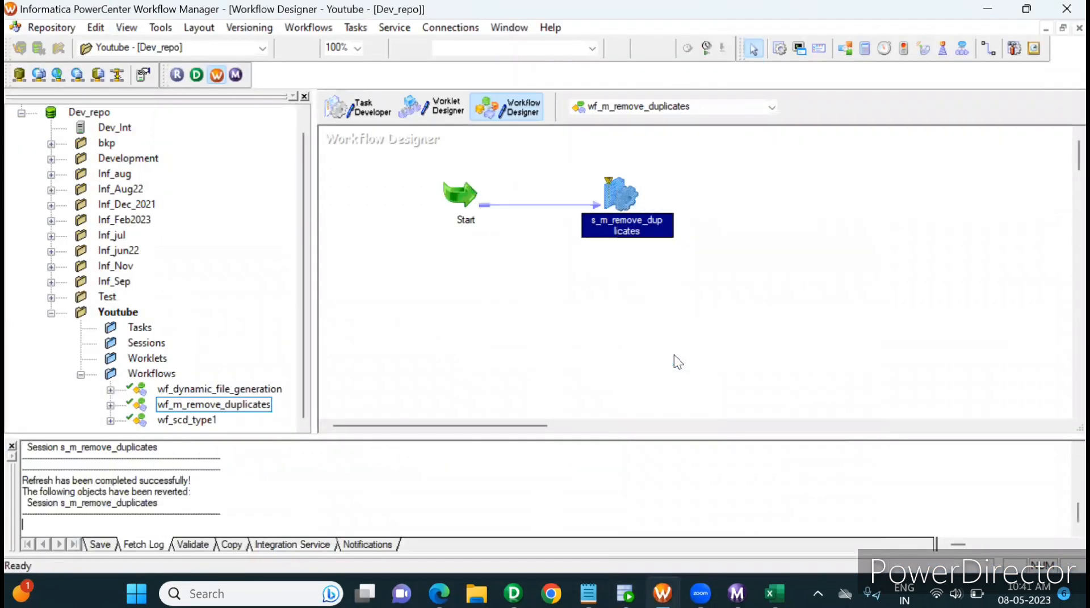
key("ctrl+s")
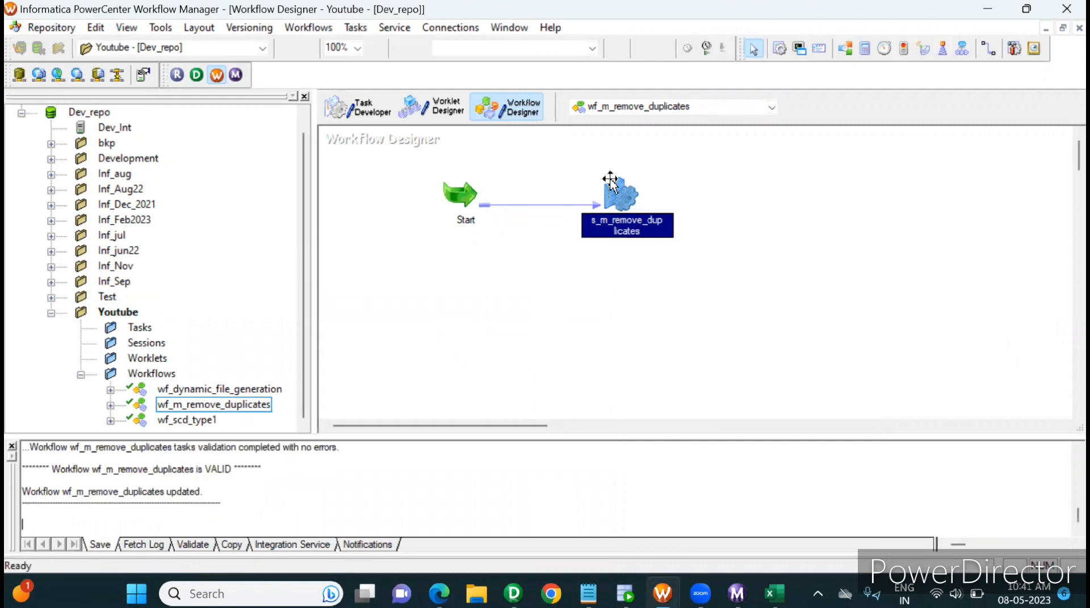
Enable the Truncate target table option for the EMP_AGG target in the s_m_remove_duplicates session and confirm the session settings
double_click(610, 181)
left_click(448, 43)
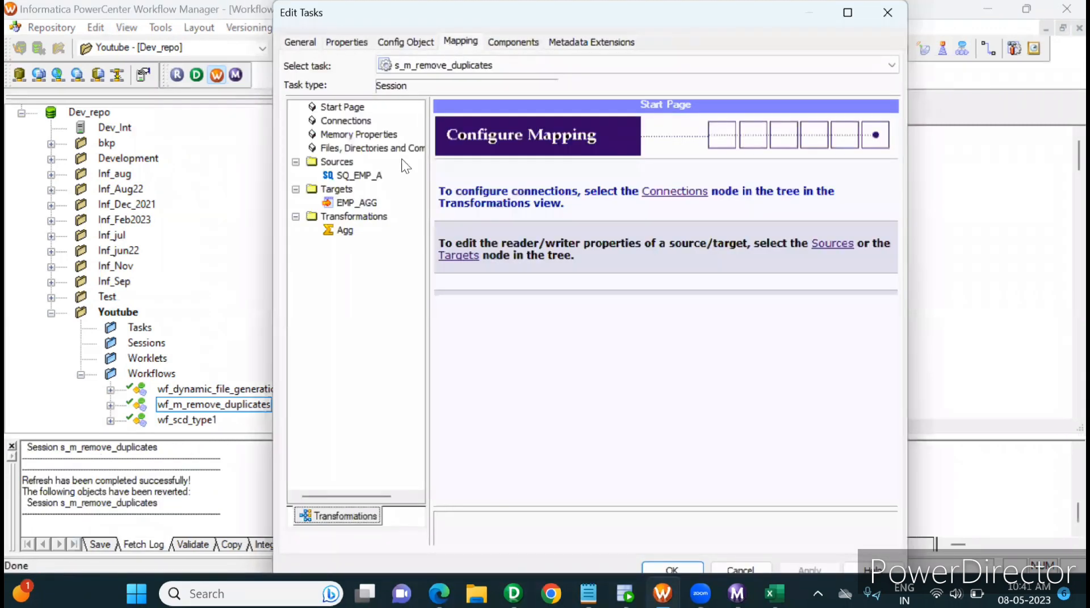
left_click(349, 202)
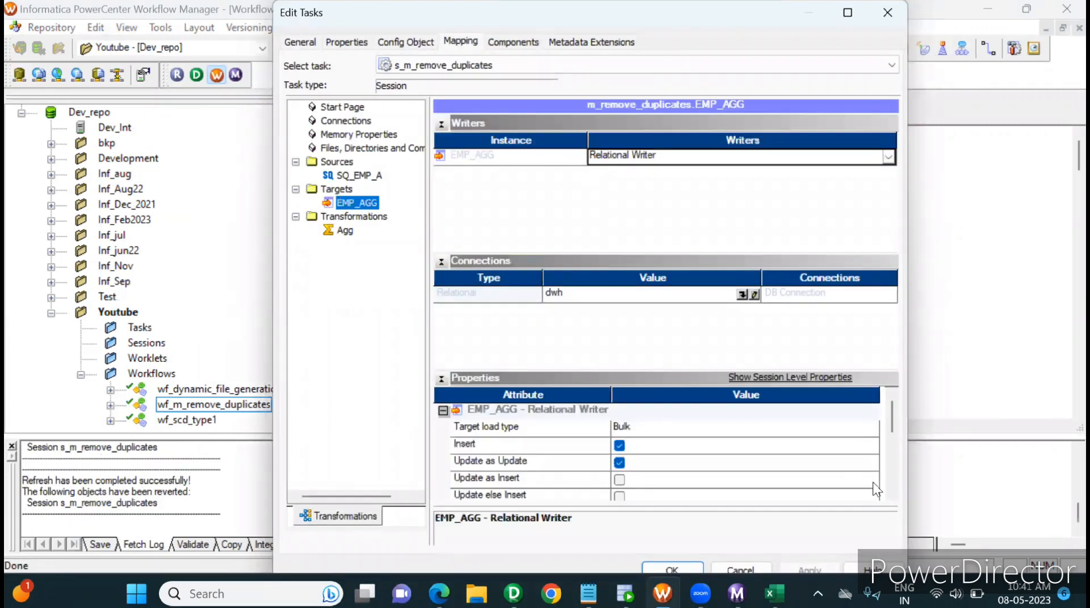
left_click(892, 495)
left_click(892, 495)
left_click(891, 495)
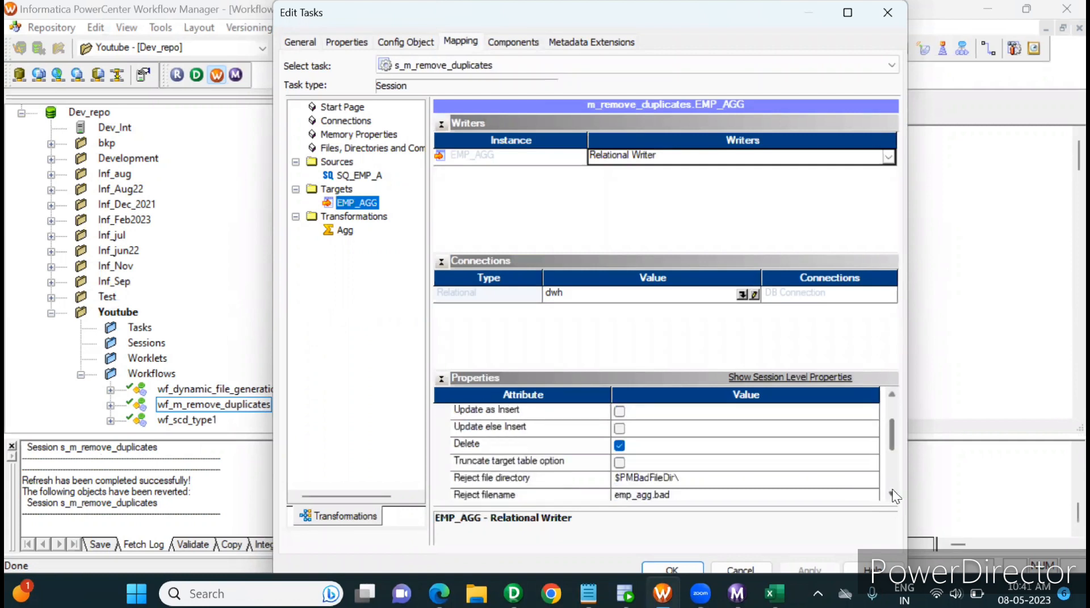
left_click(891, 495)
left_click(891, 495)
left_click(892, 495)
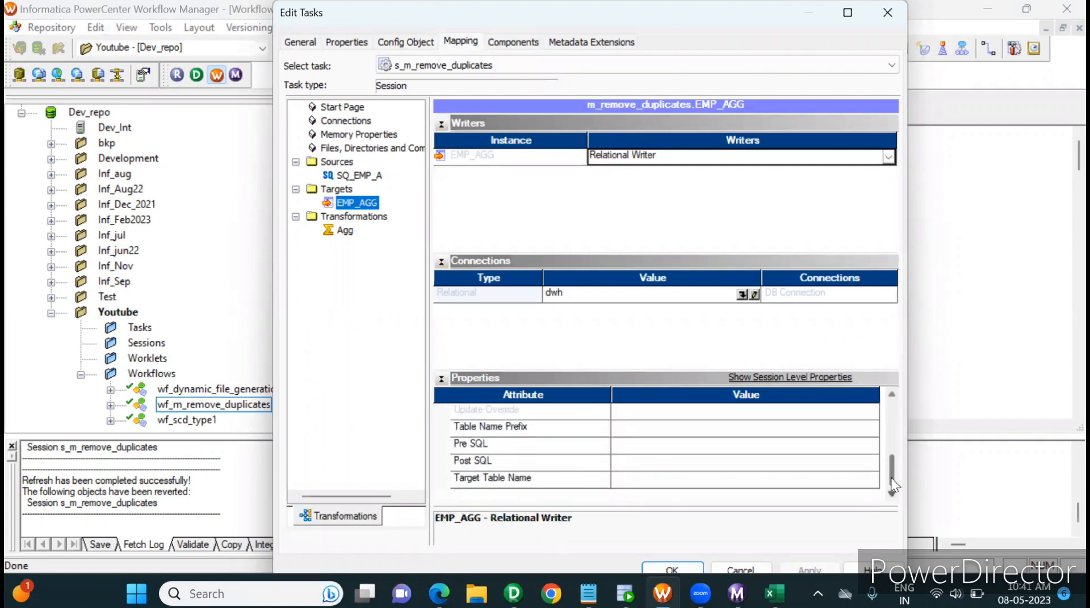
left_click_drag(890, 478, 888, 452)
left_click(620, 428)
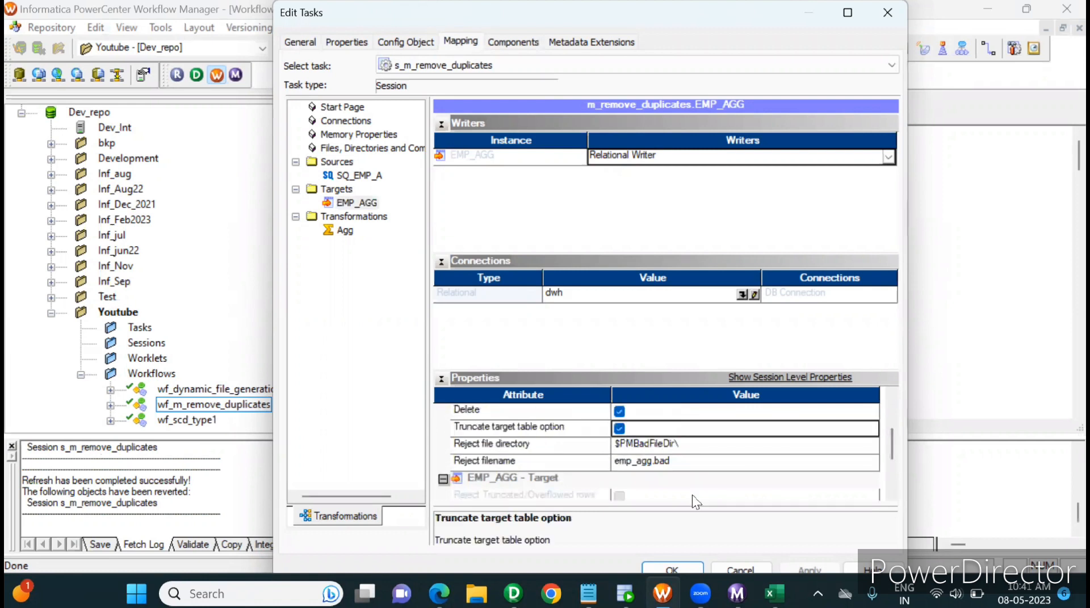
mouse_move(887, 439)
left_mouse_down()
mouse_move(890, 453)
mouse_move(889, 439)
left_mouse_up()
left_click_drag(700, 12, 693, 0)
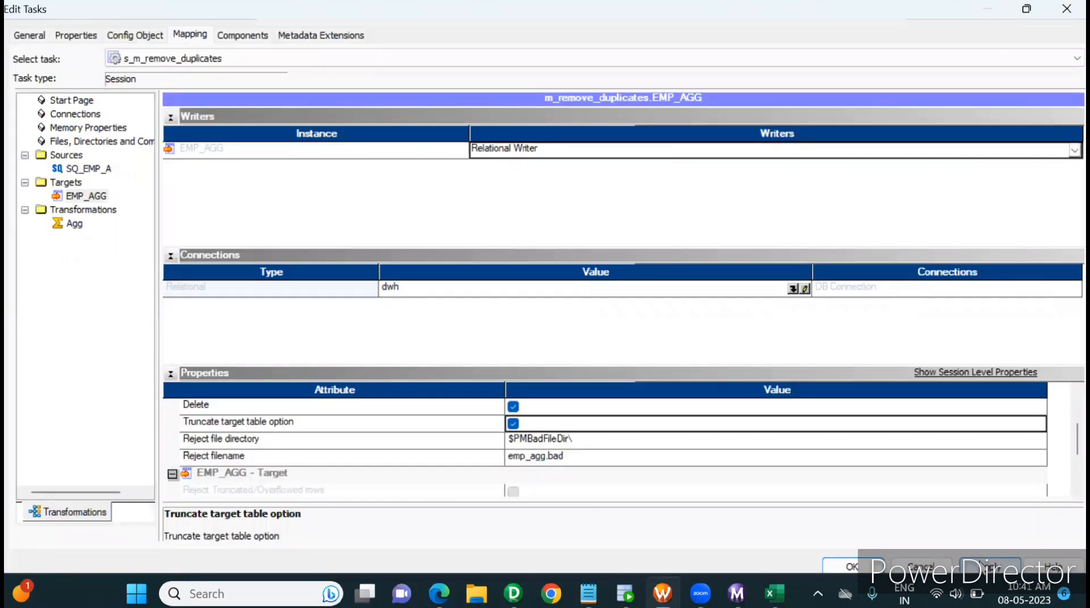
left_click(841, 563)
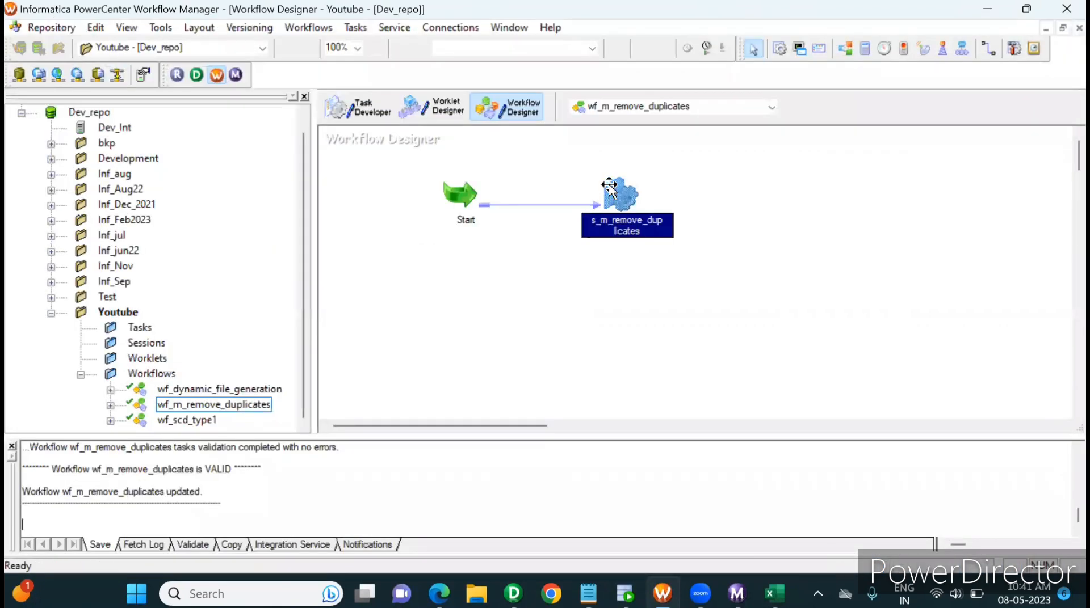
Start the s_m_remove_duplicates task, and rerun select * from emp_agg in SQL Developer's DWH worksheet to examine the loaded data
right_click(617, 188)
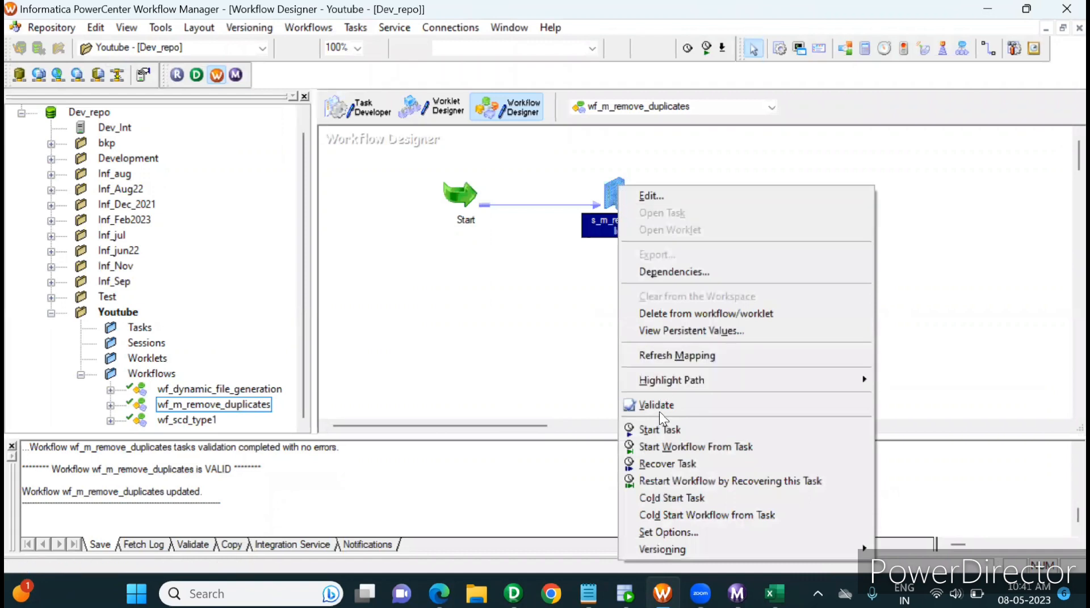
left_click(663, 429)
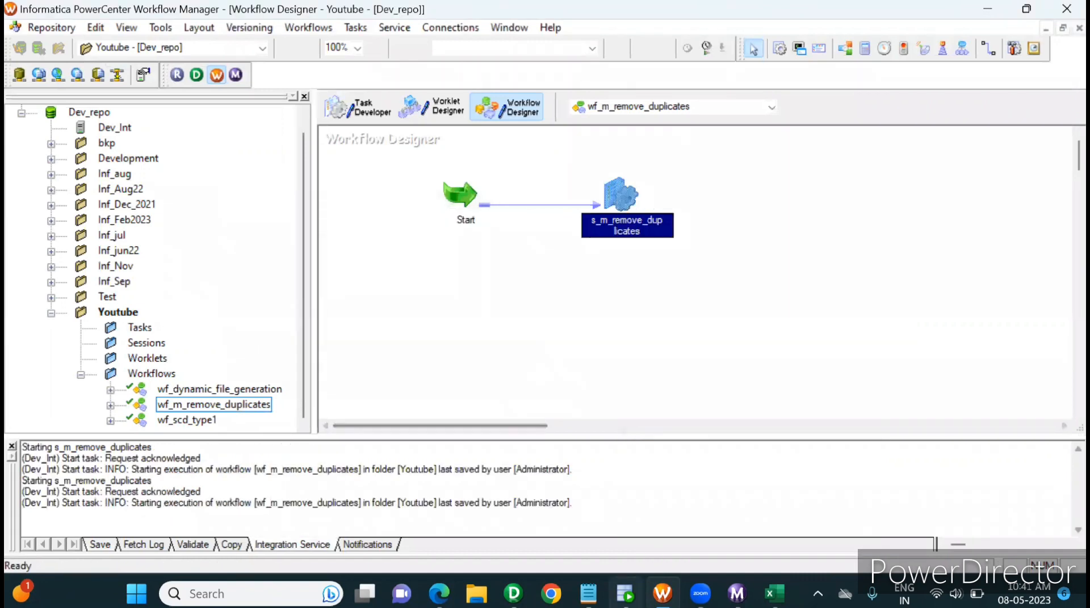
left_click(625, 594)
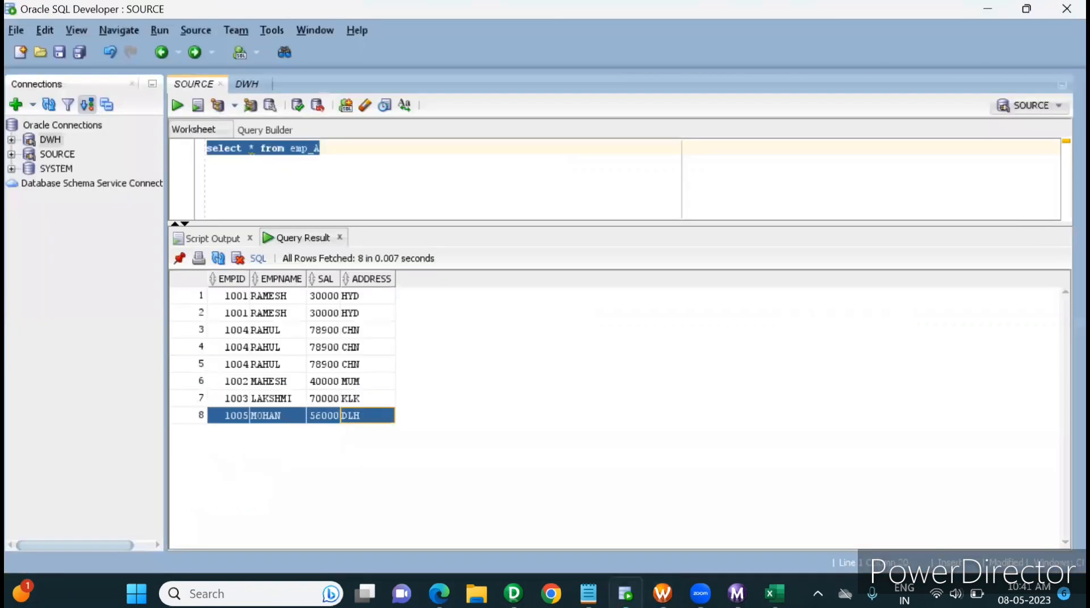
left_click(245, 84)
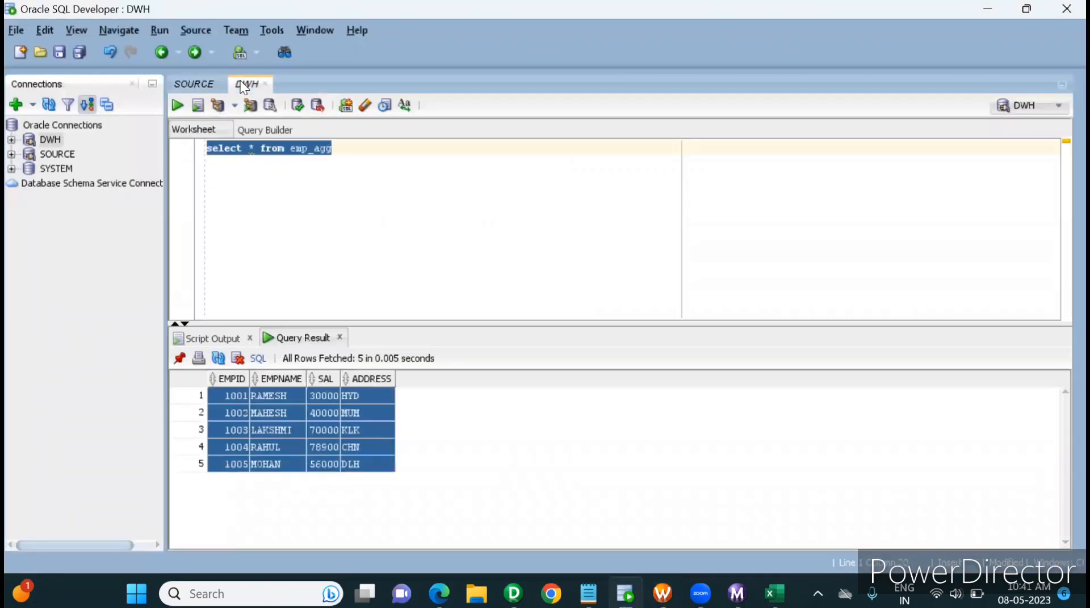
left_click(179, 97)
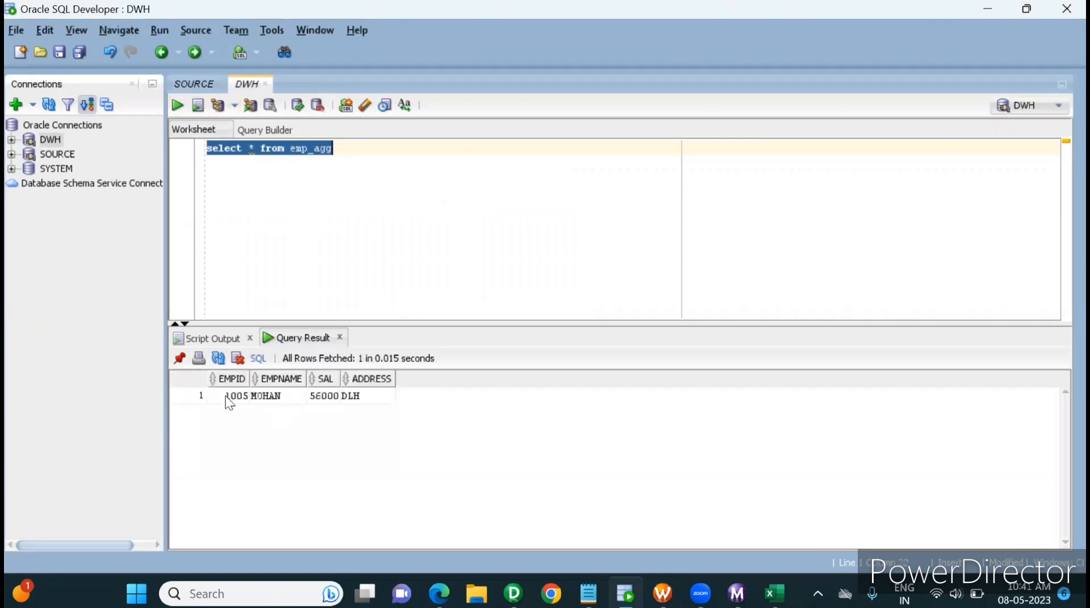
left_click_drag(226, 396, 451, 400)
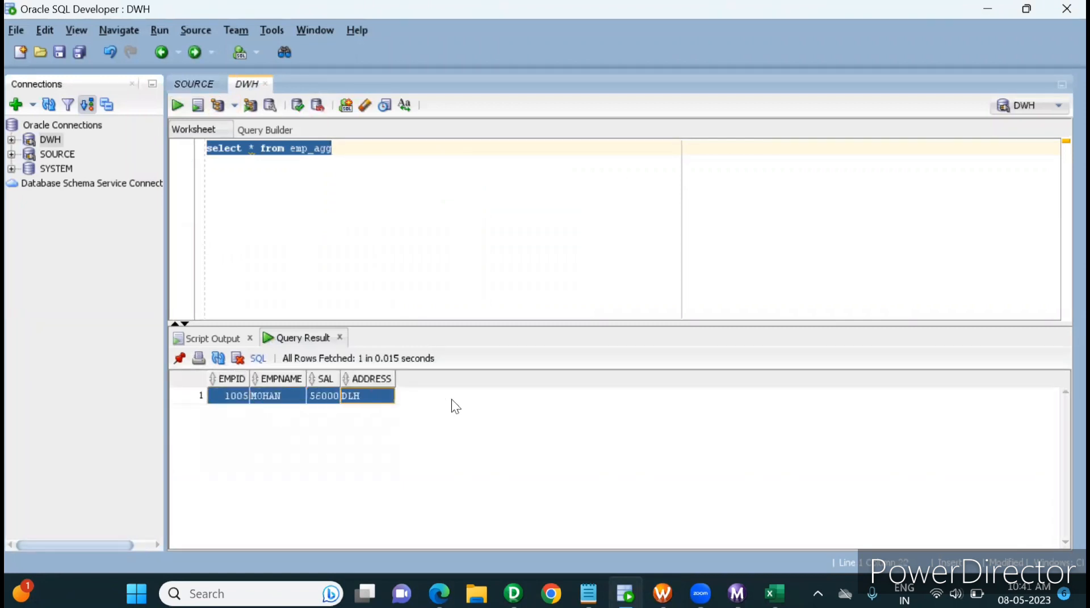
Review the EMP_A records preceding the last one in the SOURCE worksheet, and return to the m_remove_duplicates mapping in PowerCenter Designer
left_click(185, 83)
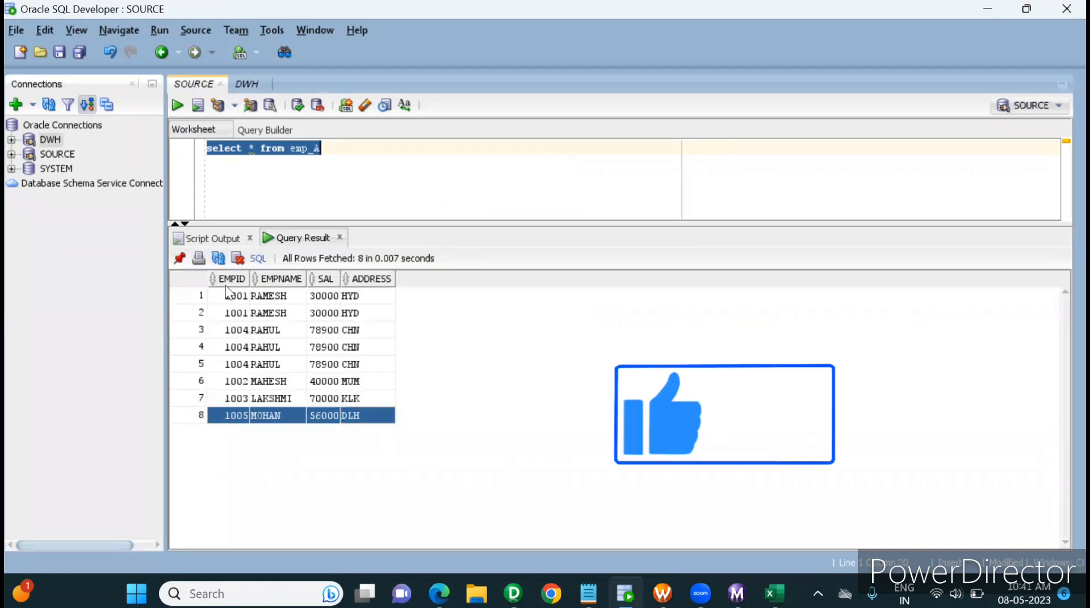
left_click_drag(230, 296, 341, 400)
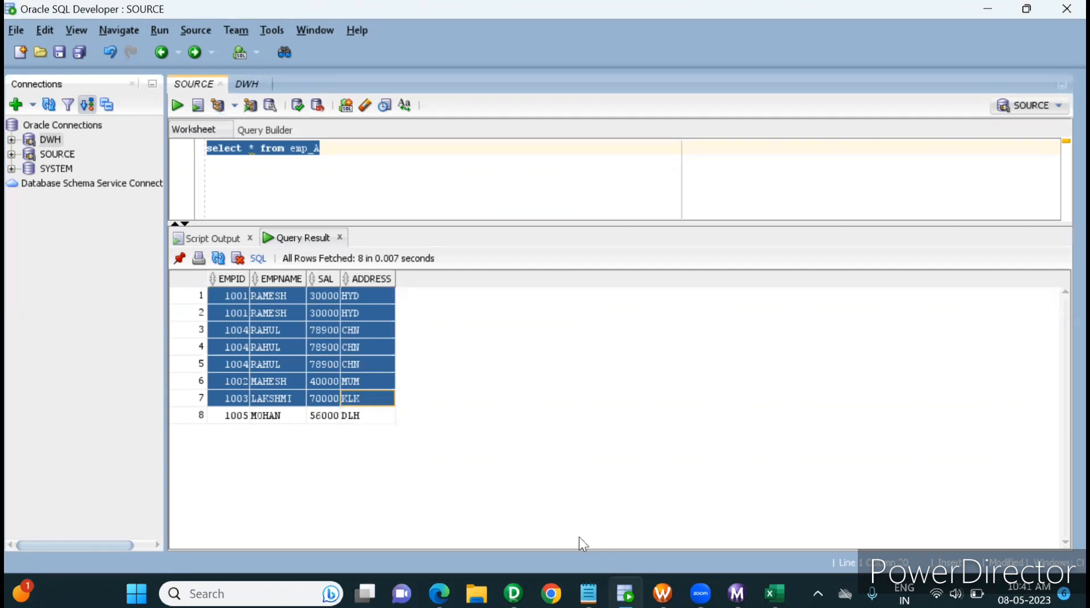
left_click(513, 593)
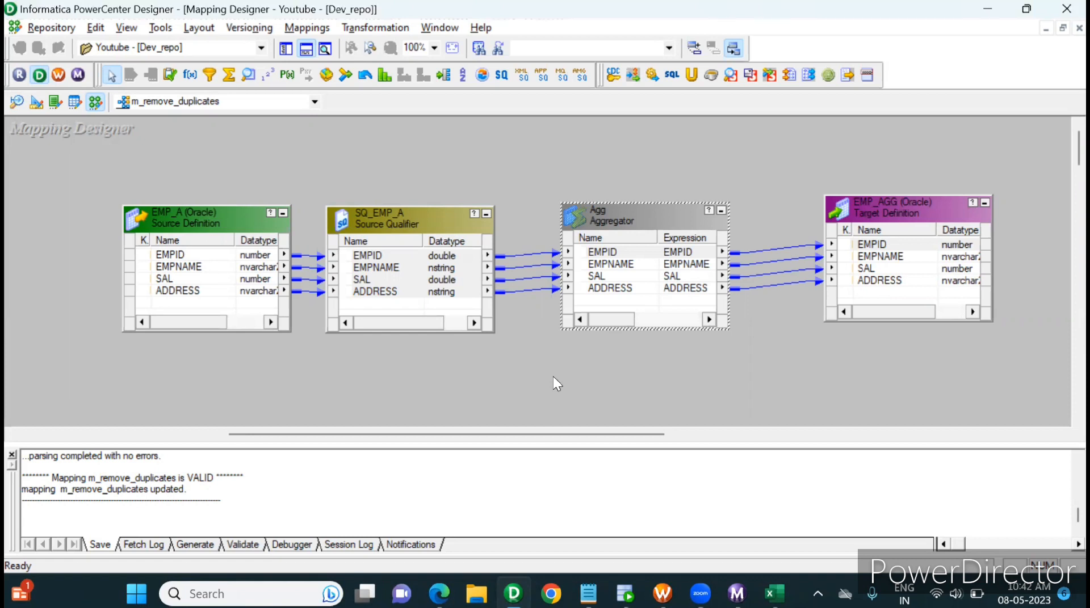
left_click(615, 393)
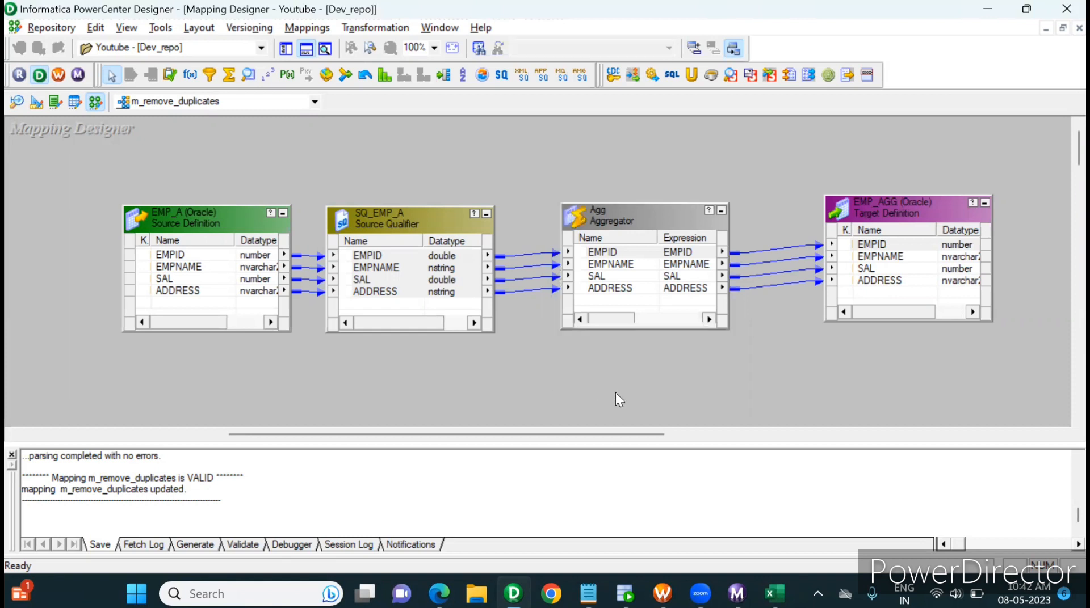